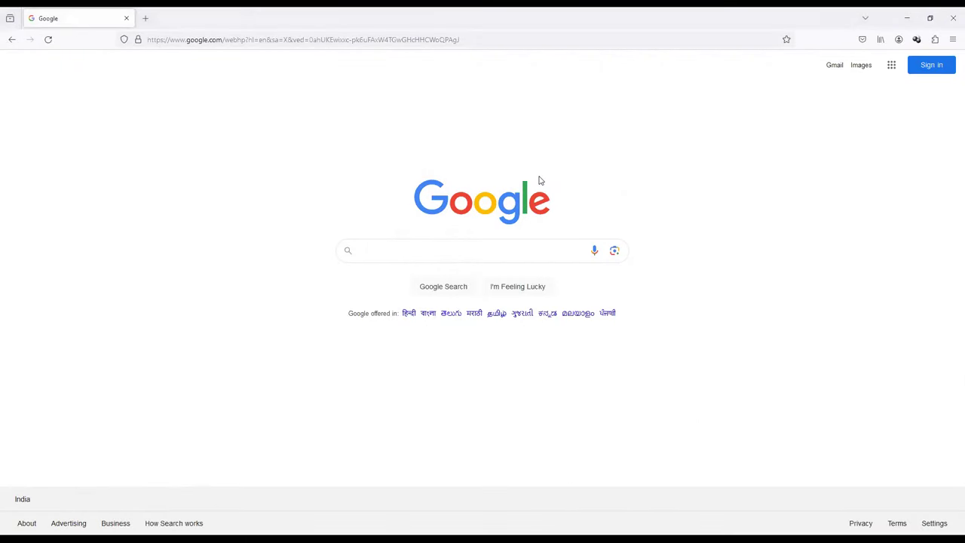
- Search Google for 'south korea visa' and open the 'Welcome to Korea Visa Application Center' result
left_click(487, 257)
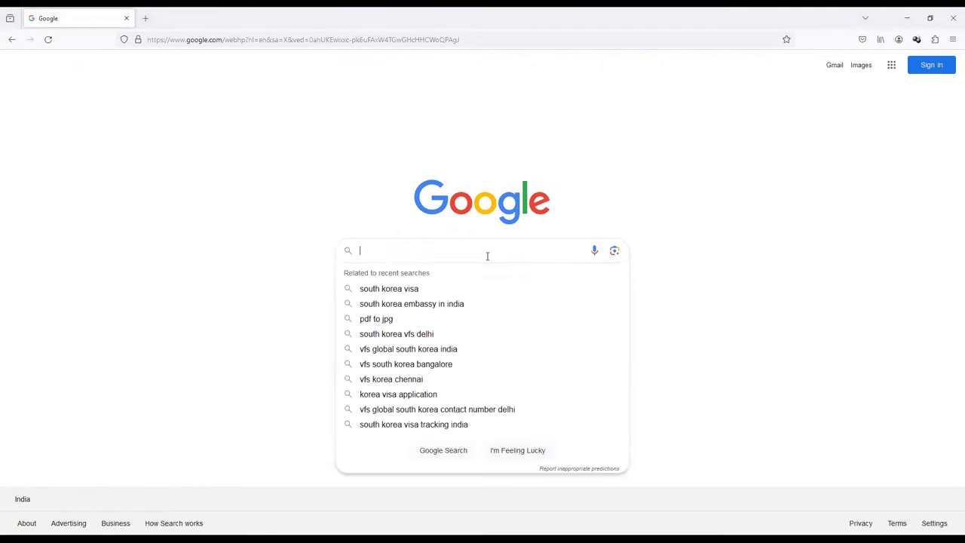
left_click(422, 290)
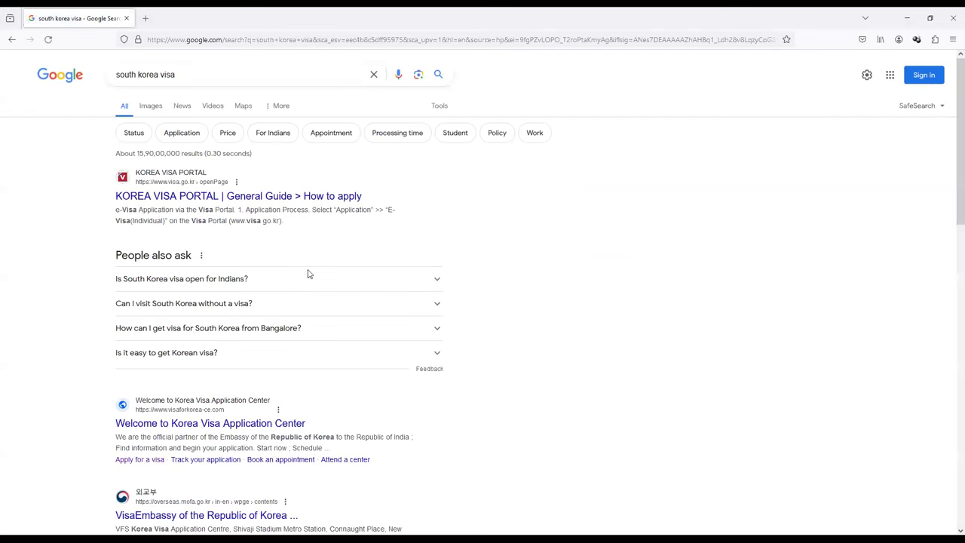
scroll(261, 372, "down", 2)
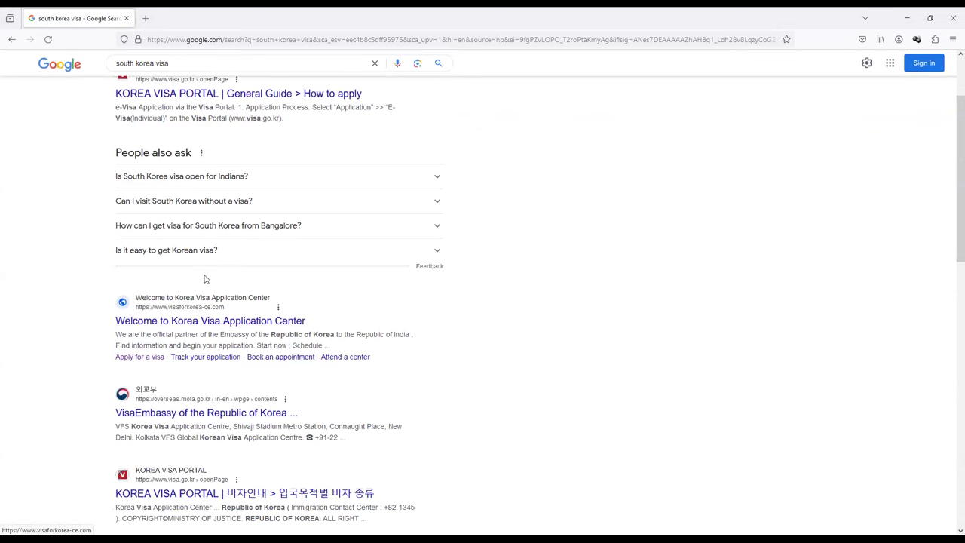
left_click(201, 329)
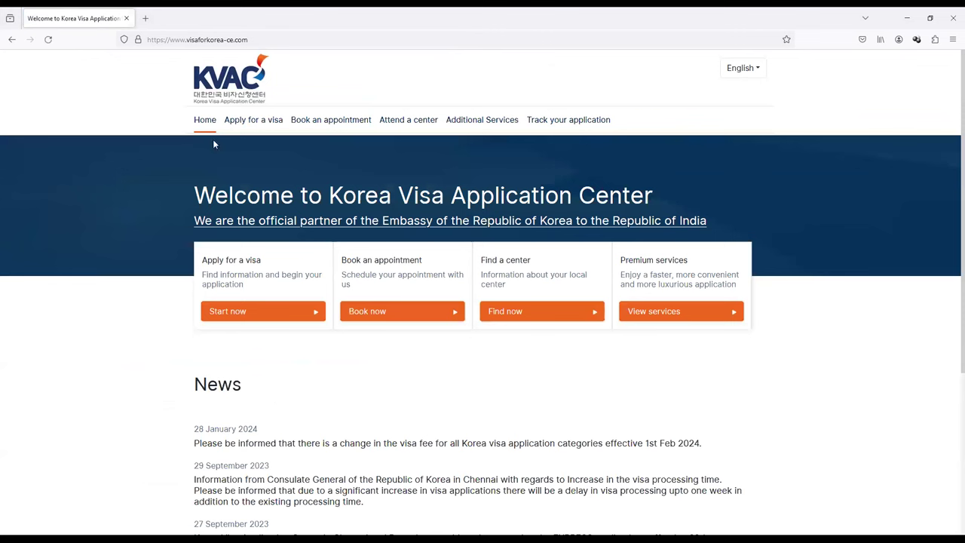
- Go from Apply for a visa to the visa type page and choose Temporary Visit
left_click(272, 317)
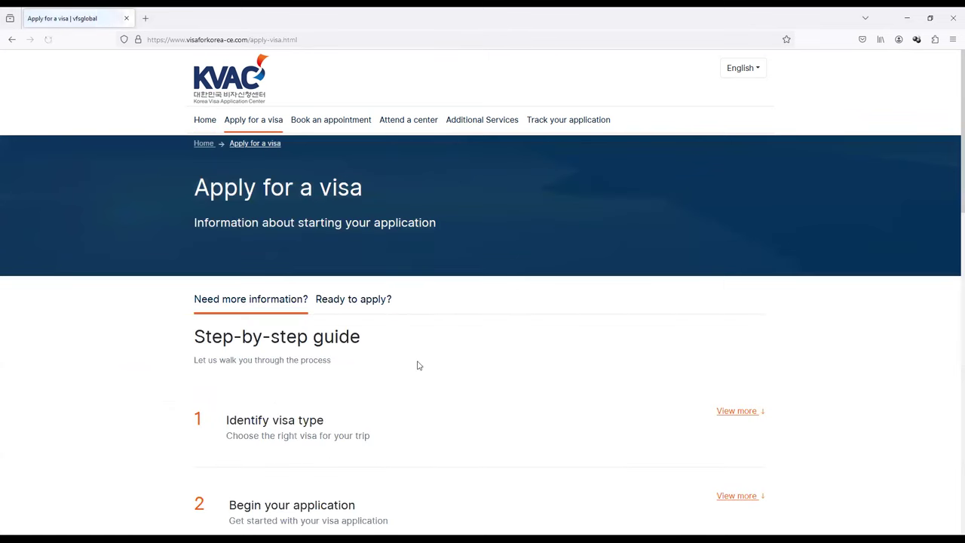
scroll(418, 367, "down", 3)
left_click(751, 230)
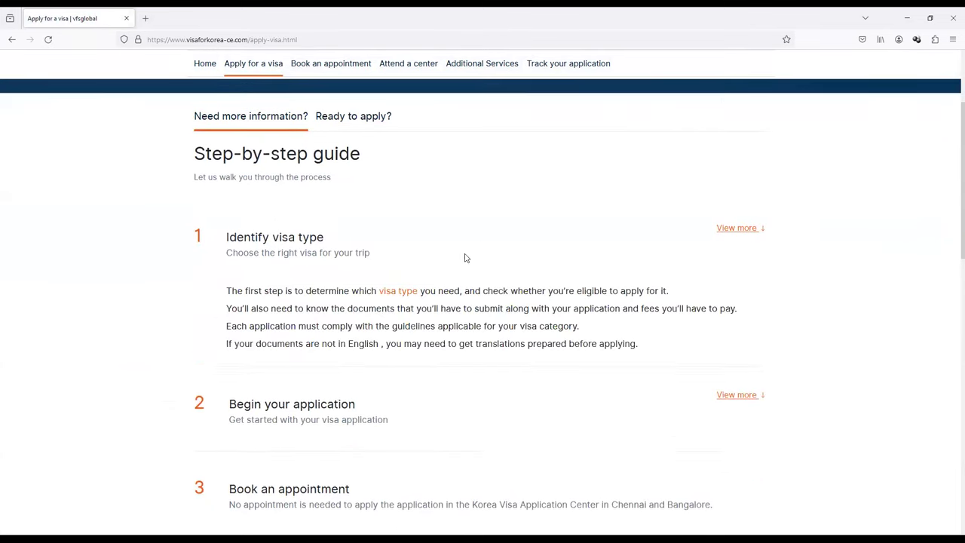
left_click(386, 292)
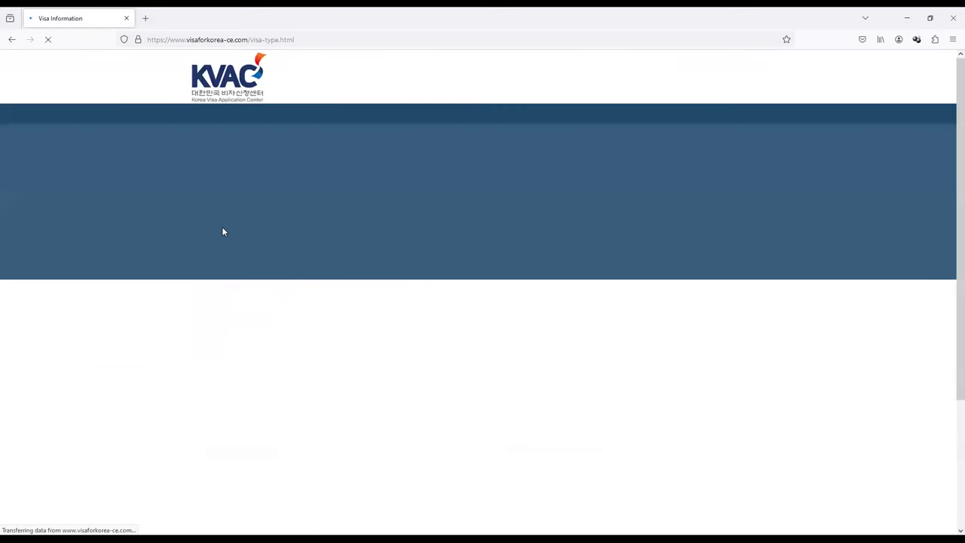
scroll(308, 271, "down", 3)
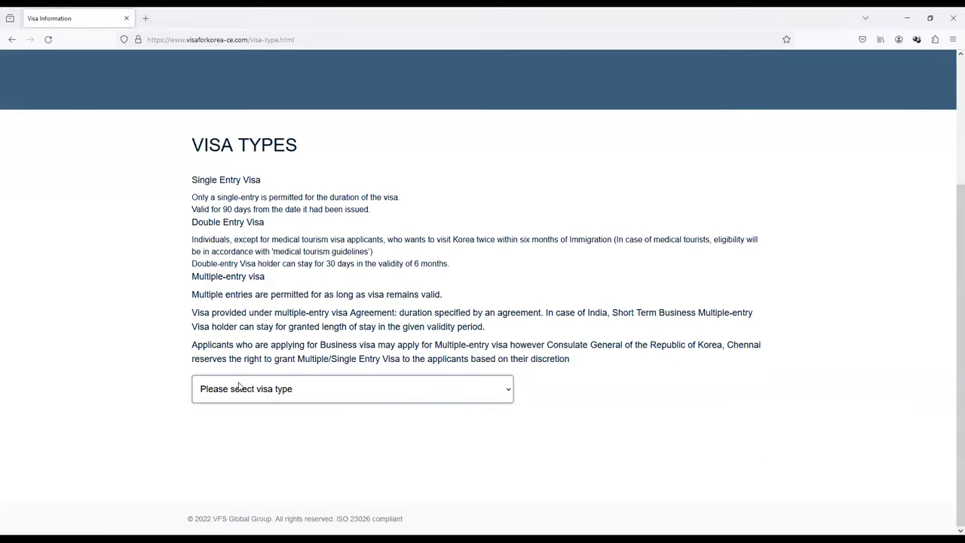
left_click(235, 388)
left_click(241, 249)
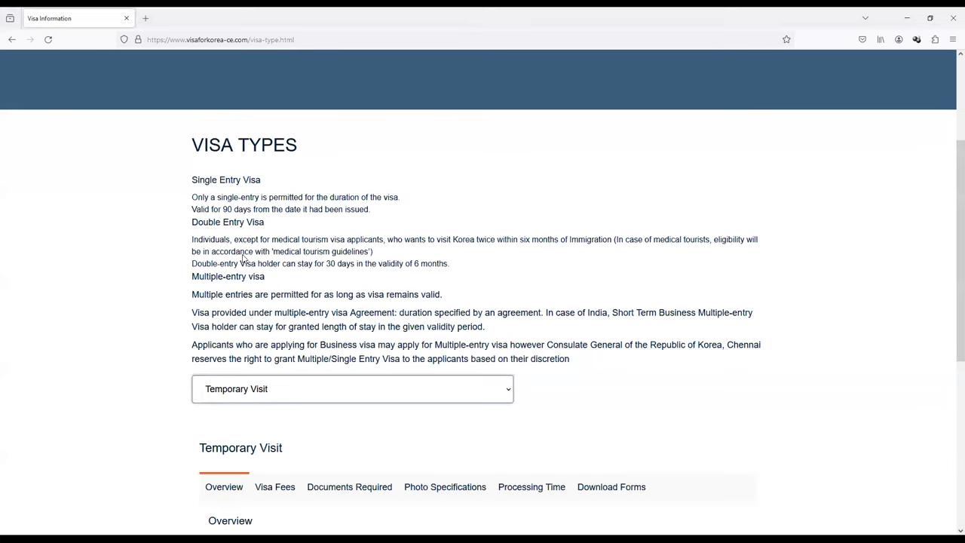
- Browse the Temporary Visit fees, photo, processing-time and forms tabs, then open Documents Required
scroll(332, 357, "down", 3)
scroll(261, 335, "down", 3)
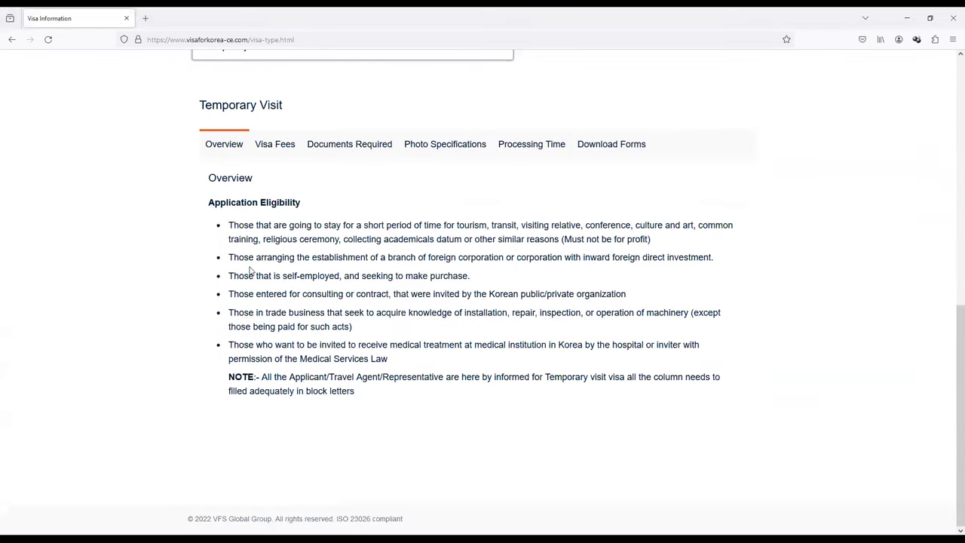
left_click(274, 151)
left_click(366, 147)
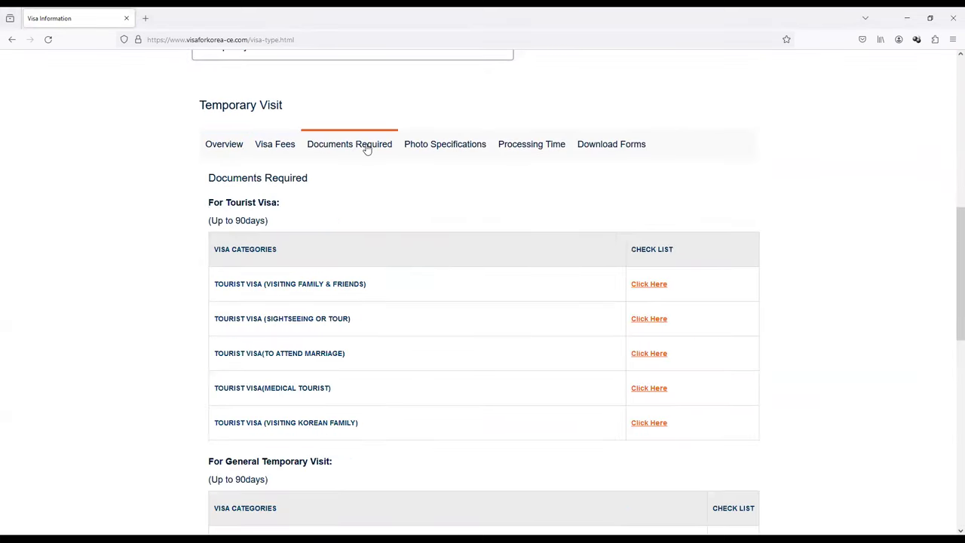
left_click(428, 148)
left_click(531, 170)
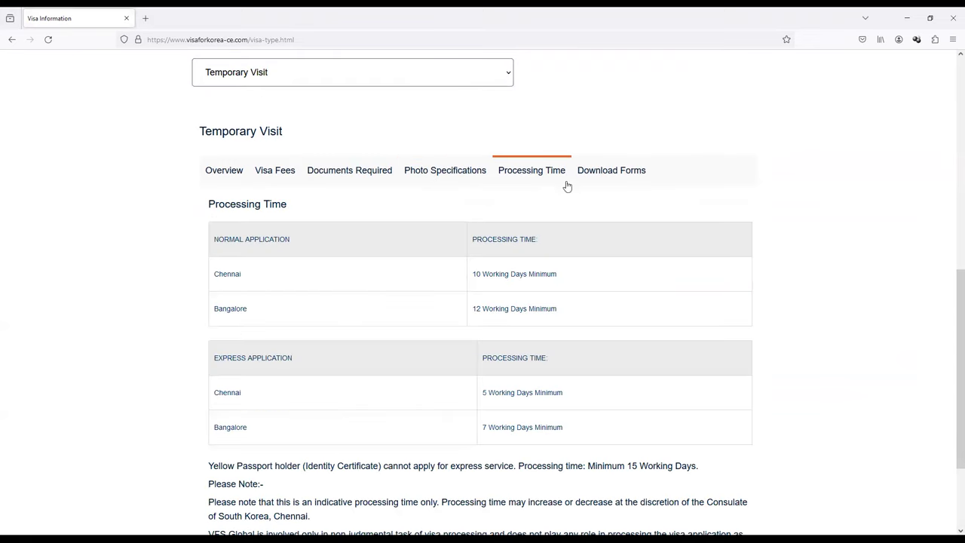
left_click(608, 173)
scroll(417, 292, "up", 4)
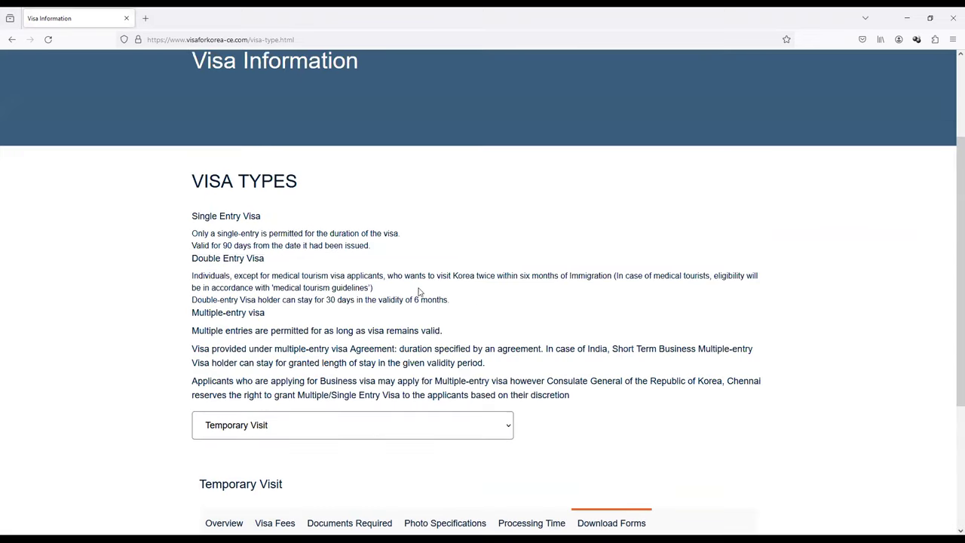
scroll(400, 291, "down", 4)
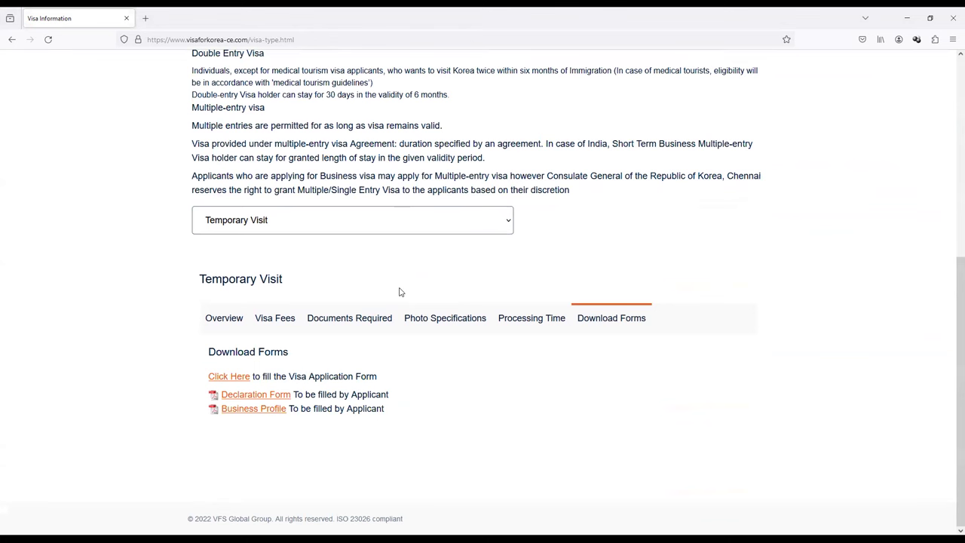
left_click(343, 319)
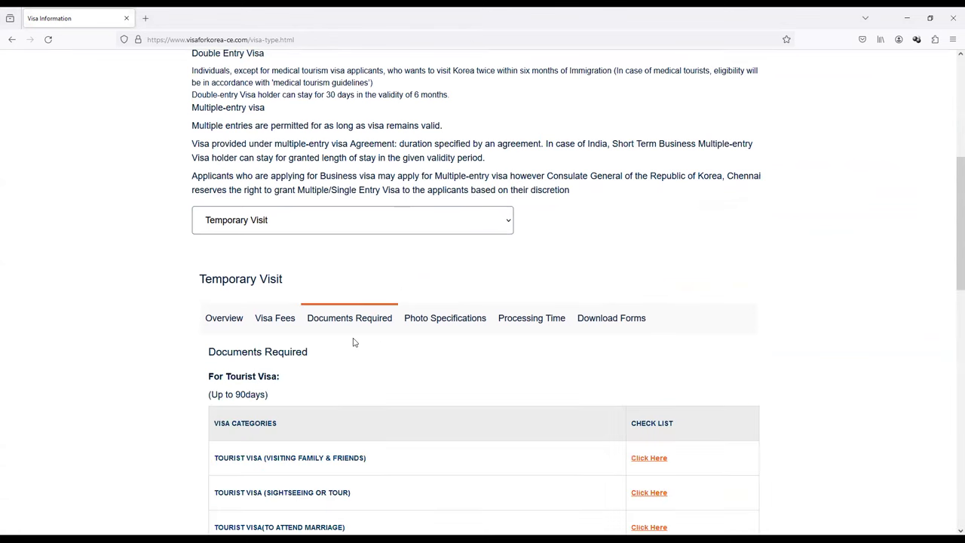
scroll(353, 342, "down", 2)
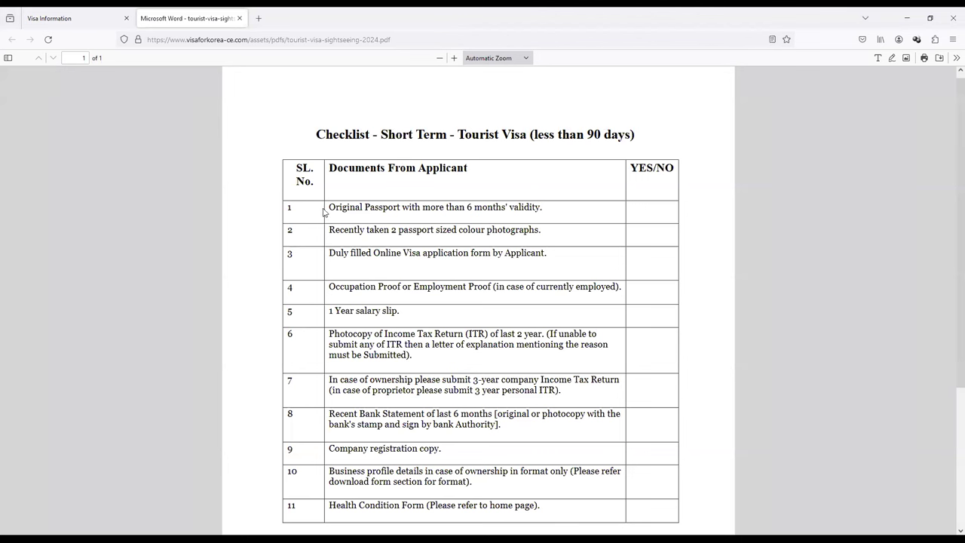
- Read checklist rows 1–4: passport, photographs, online application form and occupation proof
left_click_drag(383, 208, 527, 208)
left_click(477, 220)
scroll(379, 253, "down", 1)
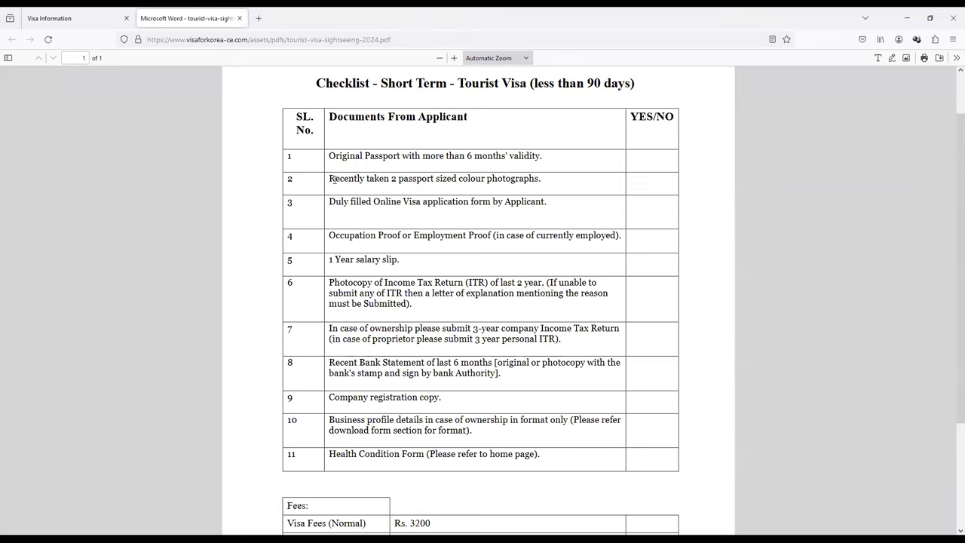
left_click_drag(332, 179, 548, 183)
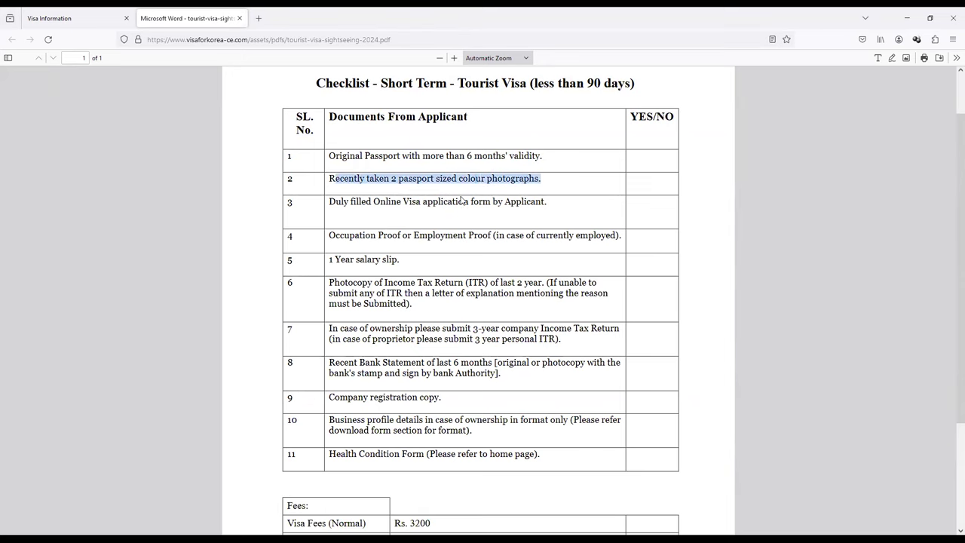
left_click_drag(329, 201, 560, 205)
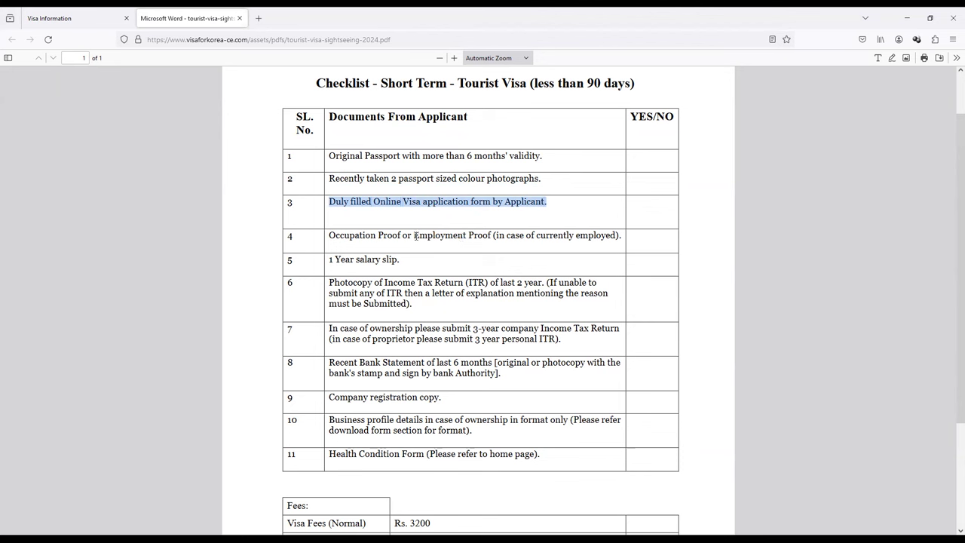
left_click_drag(413, 236, 492, 235)
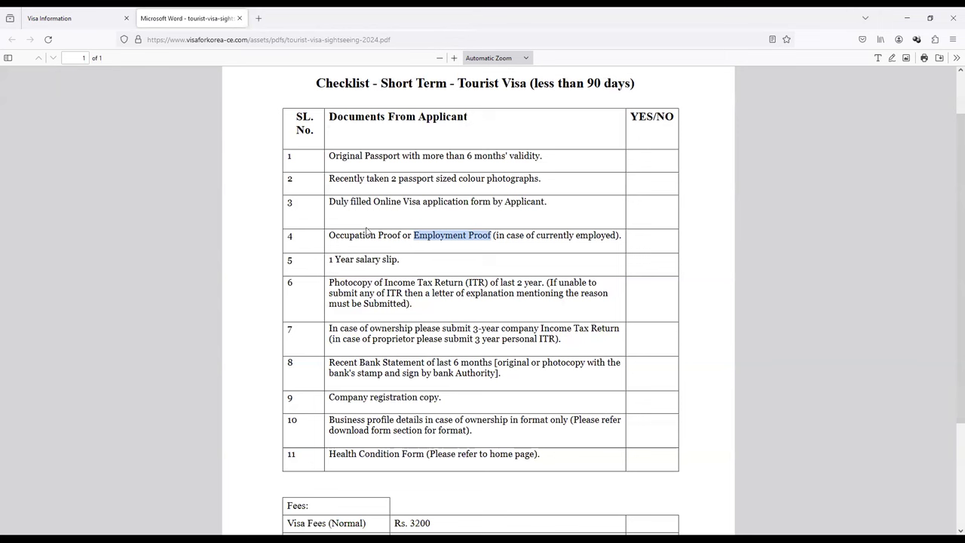
left_click_drag(329, 234, 617, 236)
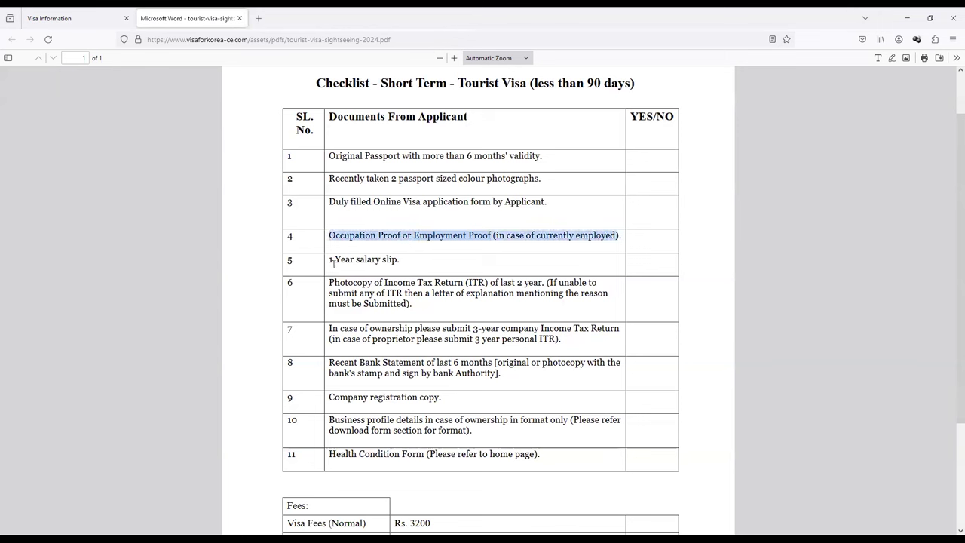
- Read rows 5–6 on 1 Year salary slips and income tax returns, then select the whole page
mouse_move(332, 261)
left_mouse_down()
mouse_move(409, 264)
mouse_move(328, 263)
left_mouse_up()
left_click(422, 265)
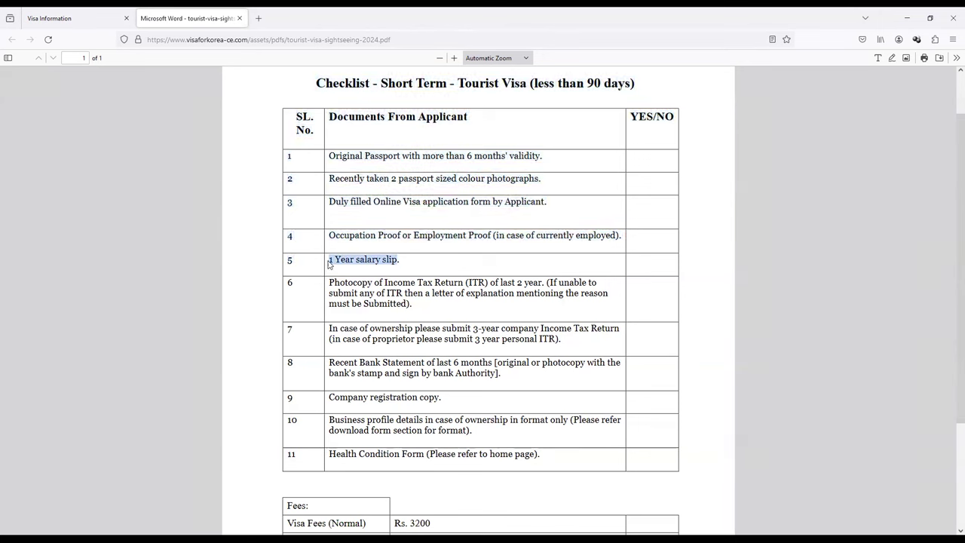
left_click(403, 267)
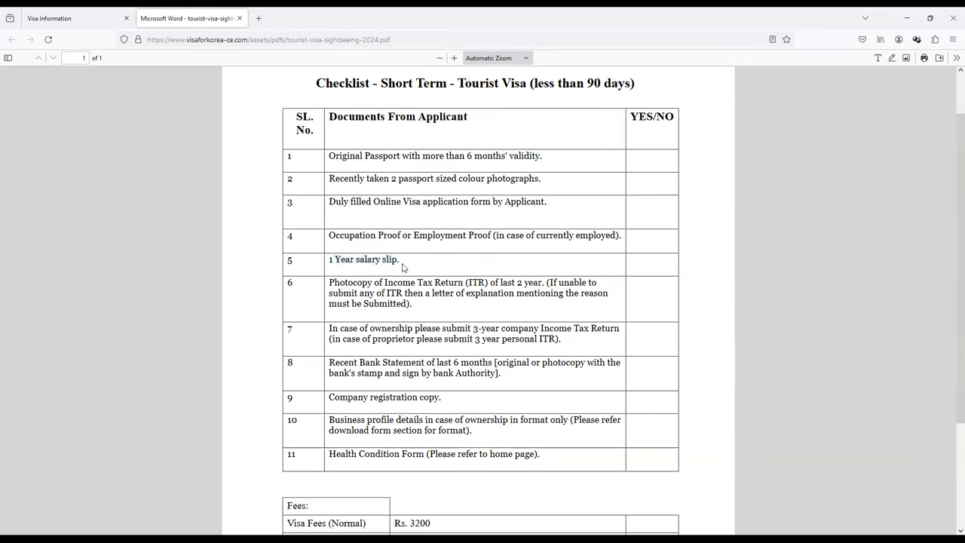
left_click_drag(330, 284, 468, 293)
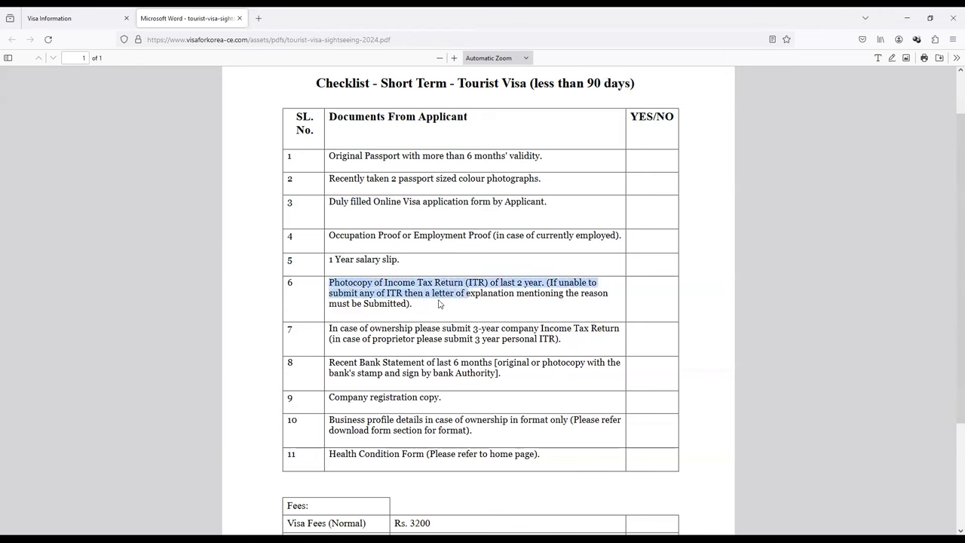
left_click(438, 303)
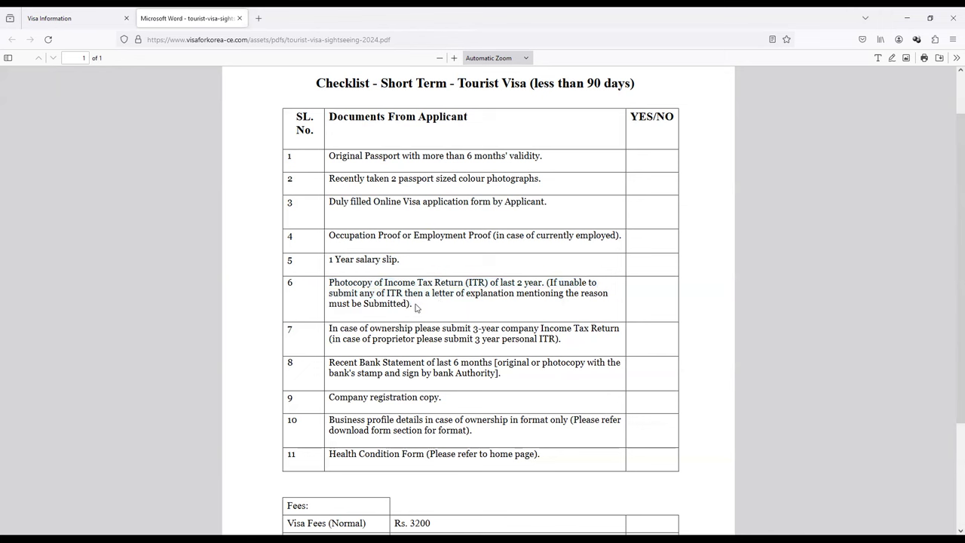
key("ctrl+a")
left_click(431, 305)
scroll(399, 294, "down", 3)
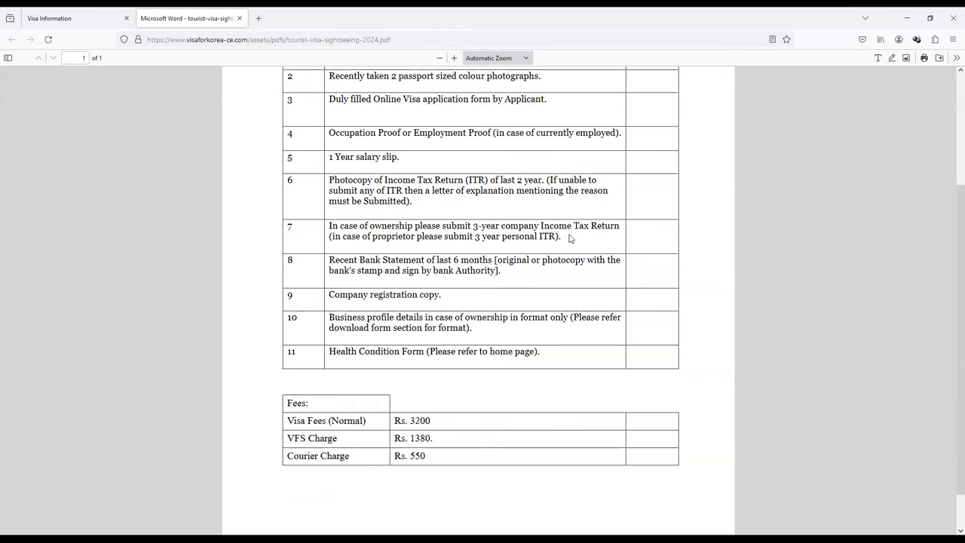
- Read checklist rows 2–10, including bank statement, company registration copy and business profile
left_click_drag(569, 238, 367, 230)
left_click(367, 230)
left_click_drag(329, 261, 422, 270)
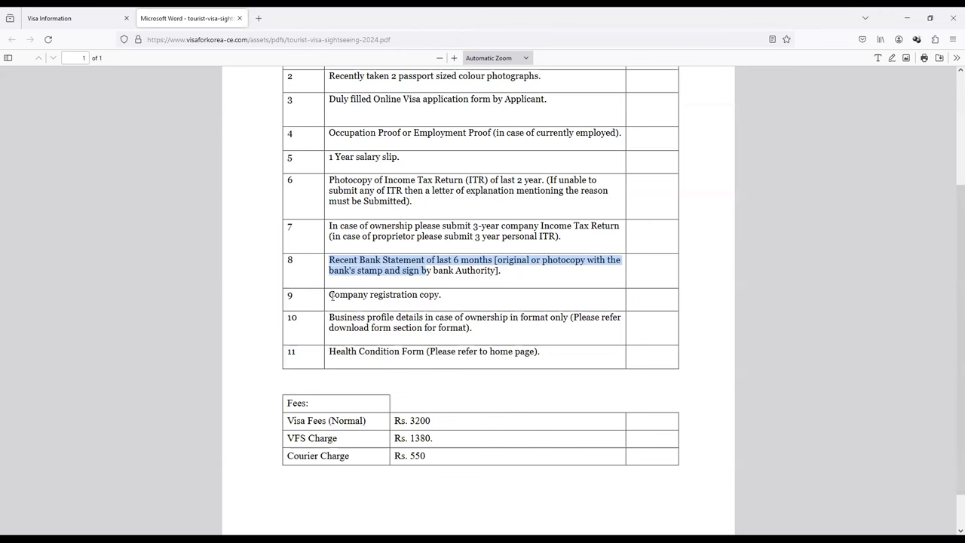
left_click_drag(330, 295, 449, 299)
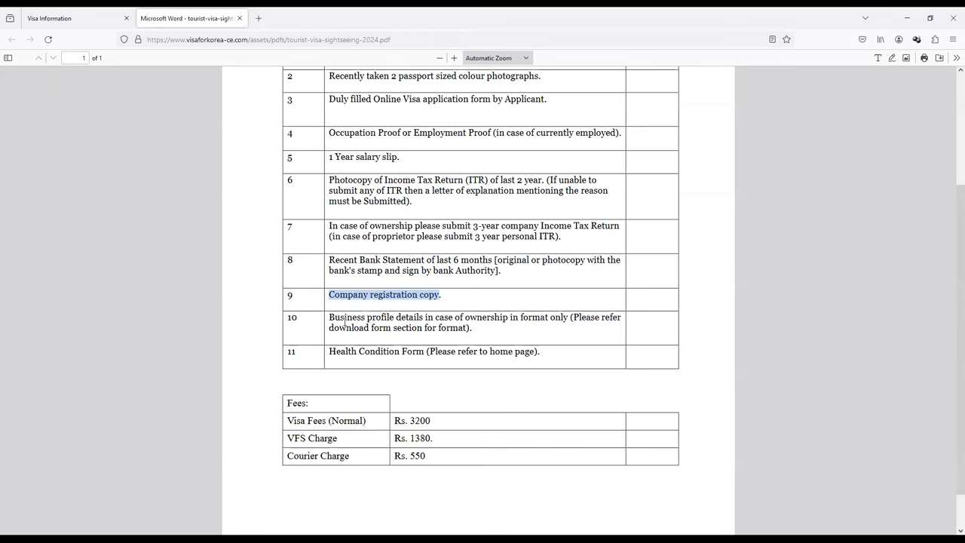
mouse_move(332, 319)
left_mouse_down()
mouse_move(513, 335)
mouse_move(352, 340)
mouse_move(332, 353)
mouse_move(528, 352)
left_mouse_up()
left_click(528, 351)
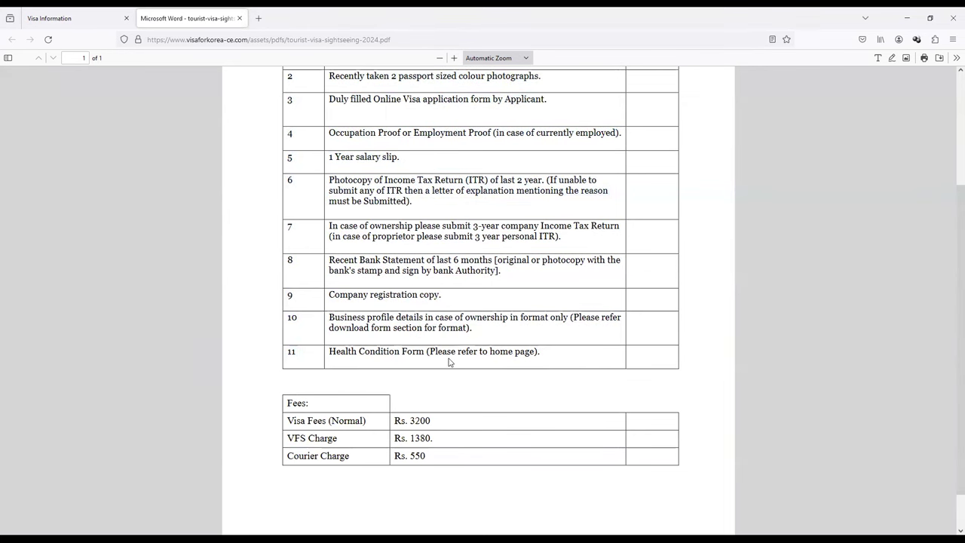
scroll(411, 367, "down", 1)
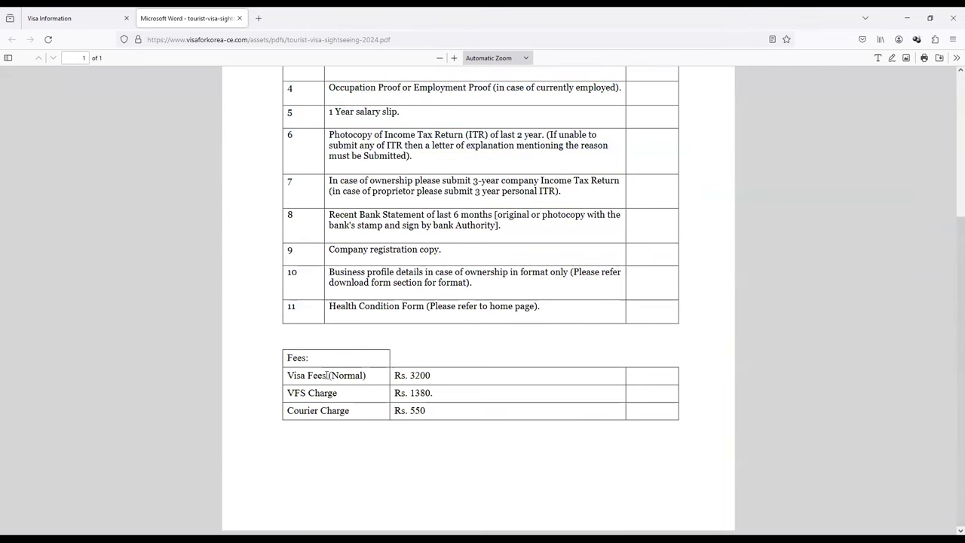
- Highlight the fee amounts: visa 3200, VFS 1380 and courier 550
left_click_drag(419, 377, 407, 375)
left_click(430, 375)
double_click(430, 374)
left_click(417, 393)
double_click(416, 393)
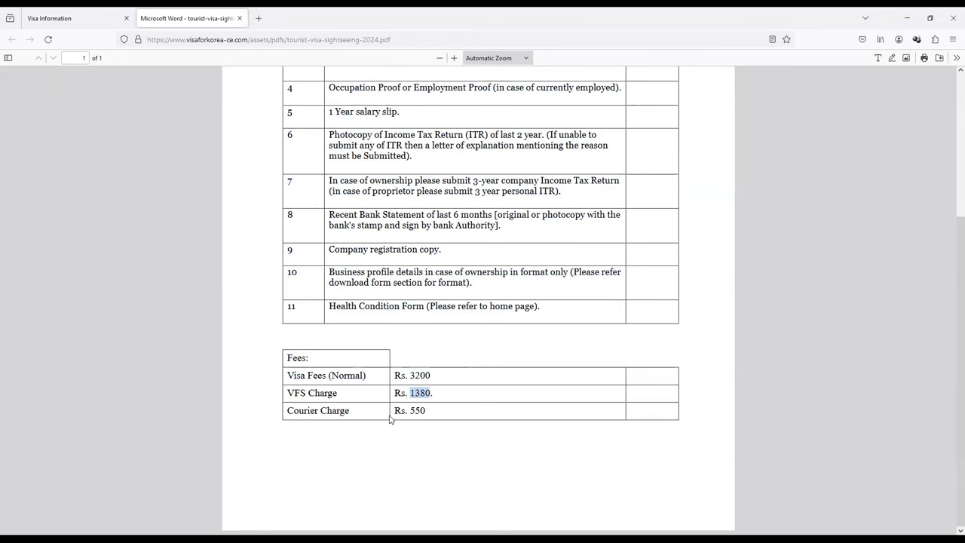
double_click(422, 412)
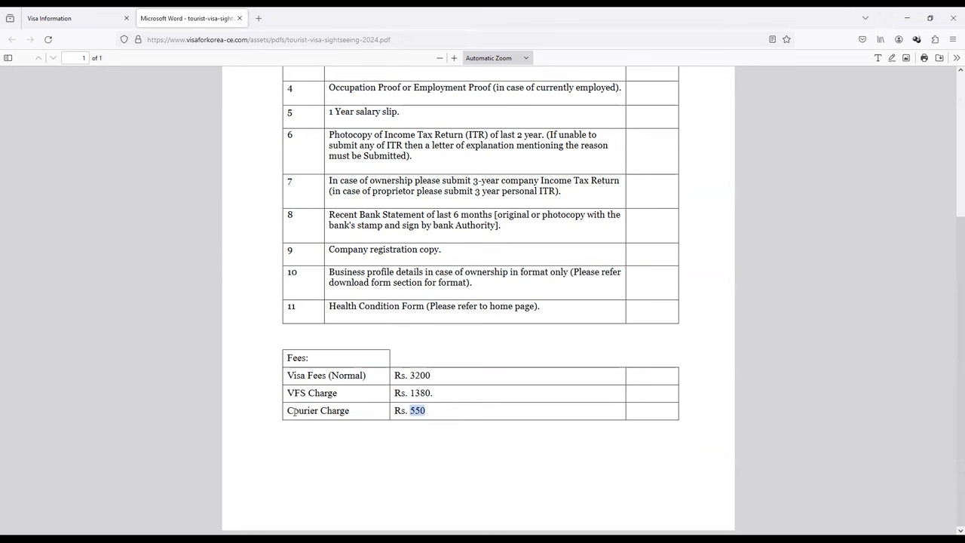
left_click_drag(293, 413, 433, 414)
left_click(442, 414)
left_click_drag(396, 413, 430, 417)
left_click(420, 334)
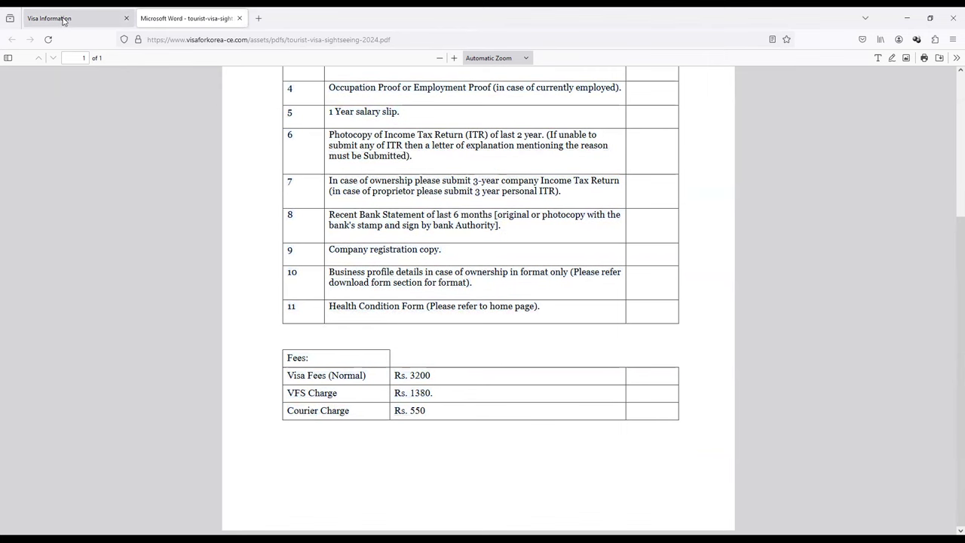
- Scroll back up to the checklist title and first document rows
scroll(381, 212, "up", 3)
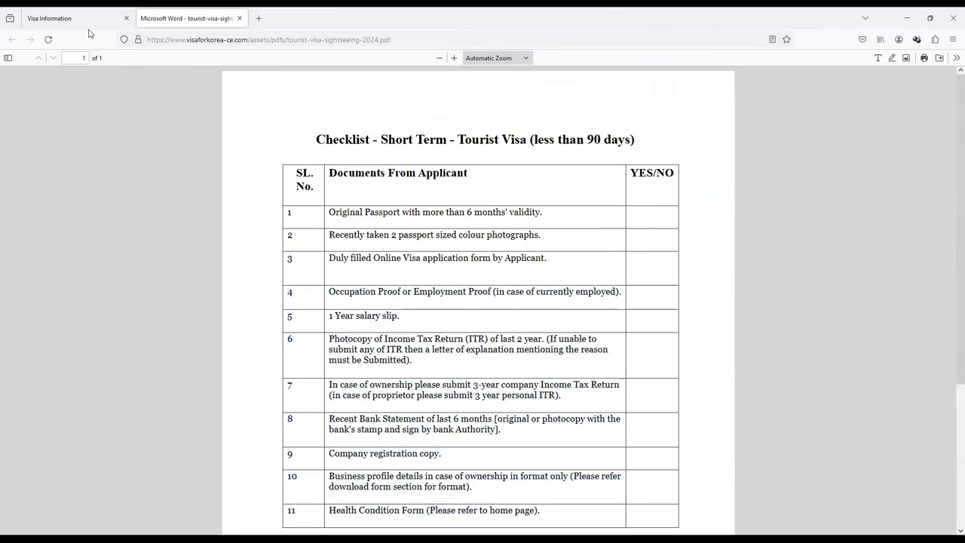
scroll(420, 267, "down", 3)
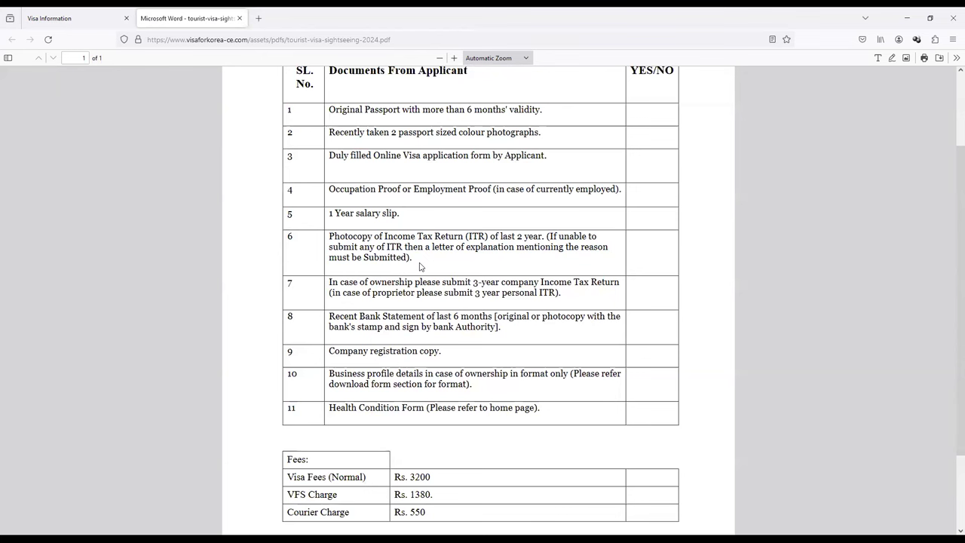
scroll(411, 270, "up", 1)
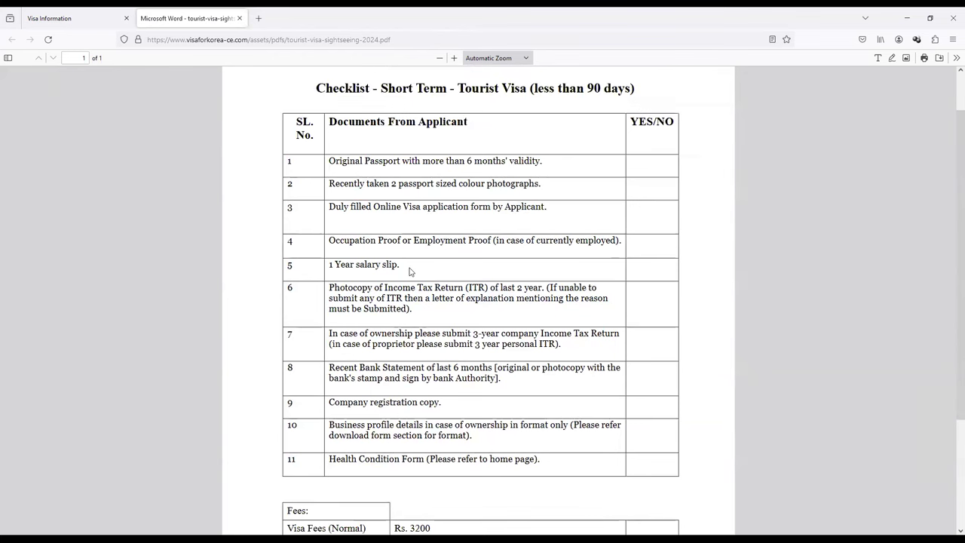
- Follow Download Forms to the visa.go.kr e-Form, switch it to English and reach Diplomatic Office
left_click(72, 23)
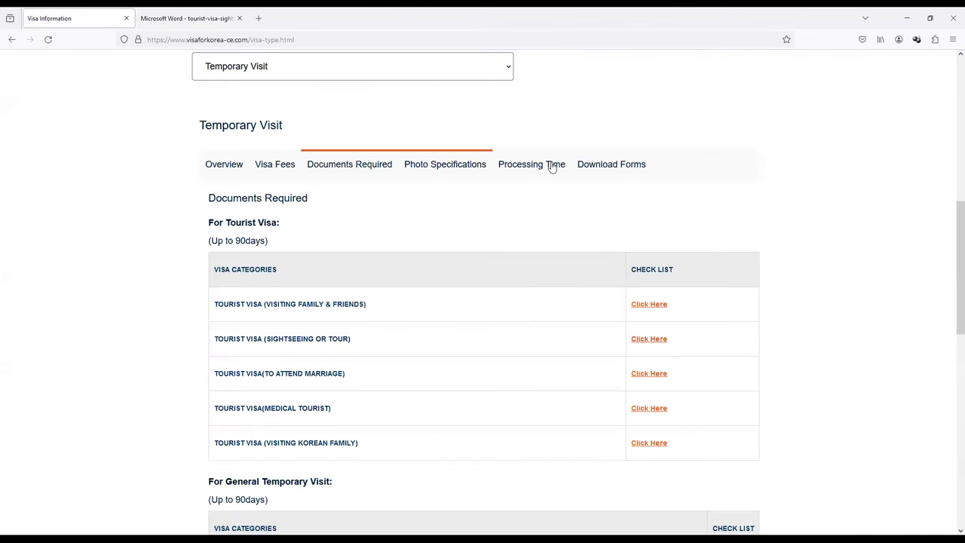
left_click(619, 168)
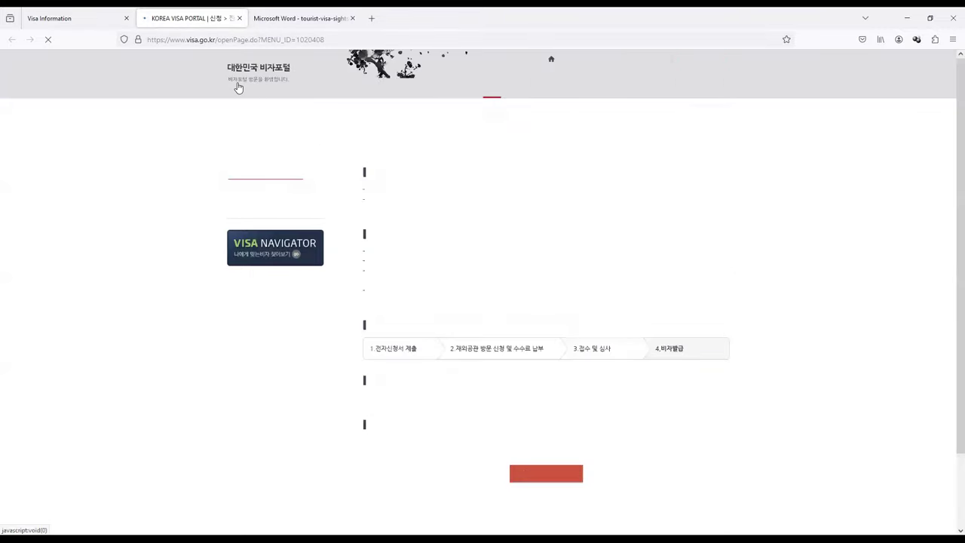
left_click(691, 60)
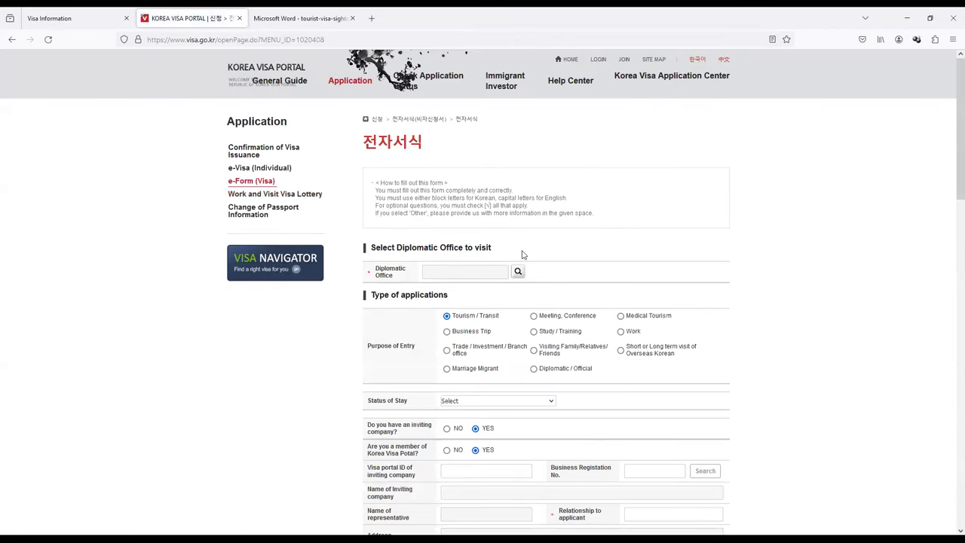
scroll(520, 254, "down", 2)
left_click(457, 169)
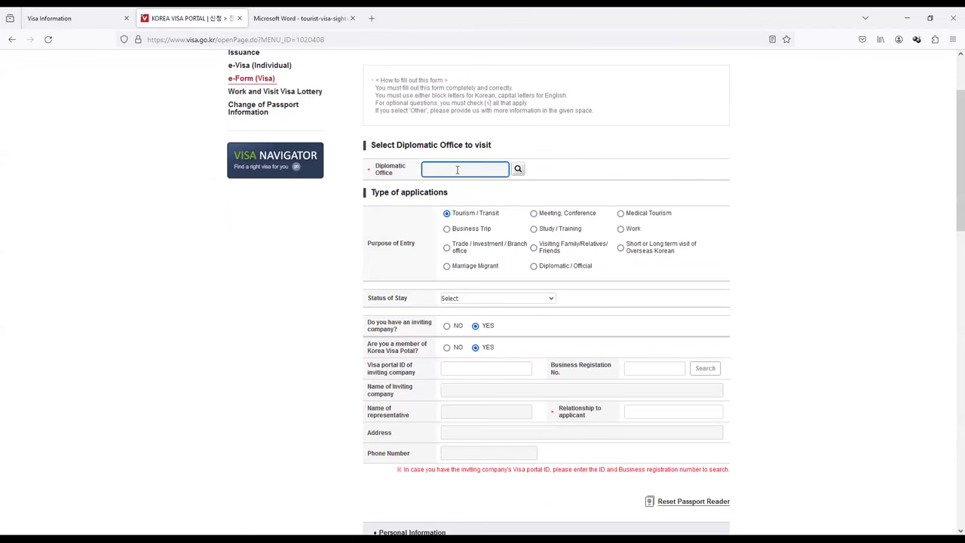
- Pick a Consulate General through the Diplomatic Office search and set status of stay to B-2(Tourist/Transit)
left_click(518, 170)
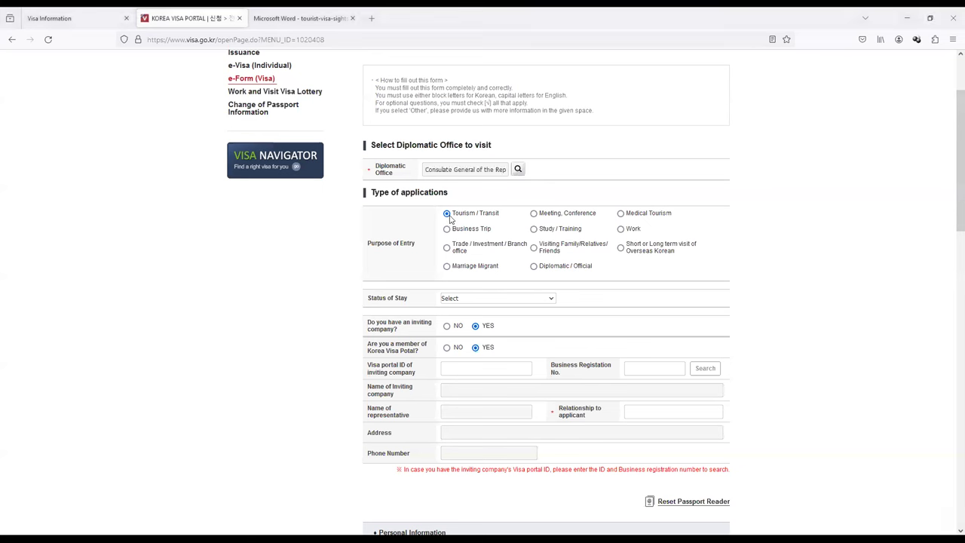
scroll(453, 226, "down", 2)
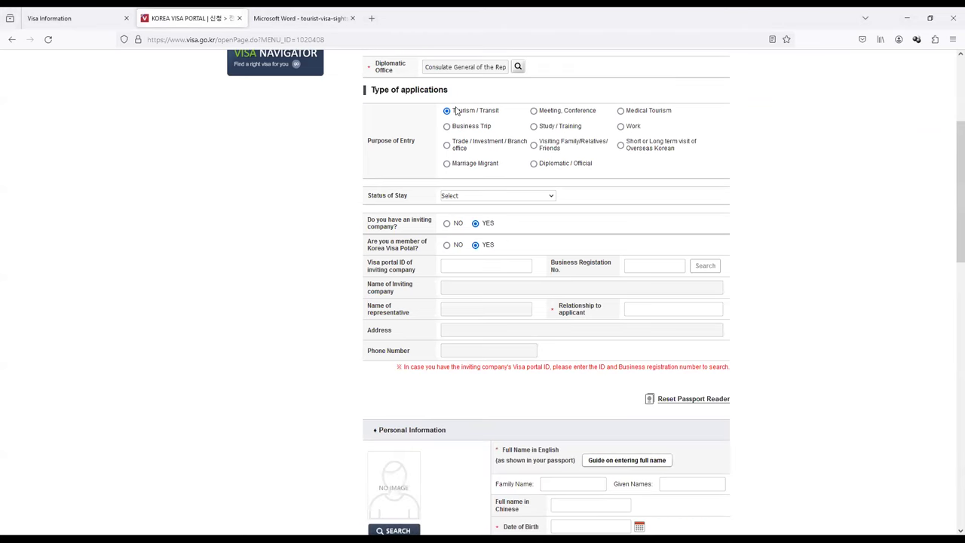
left_click(472, 197)
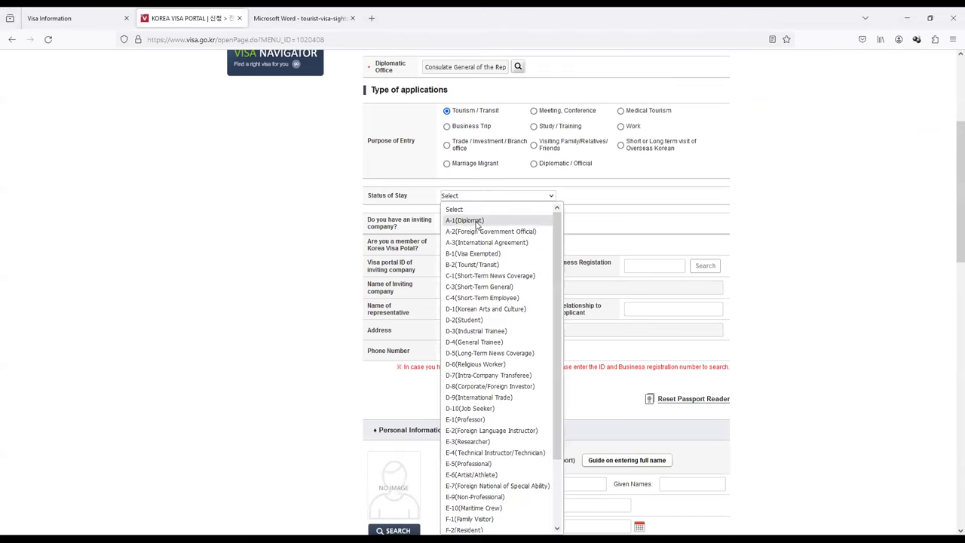
left_click(515, 264)
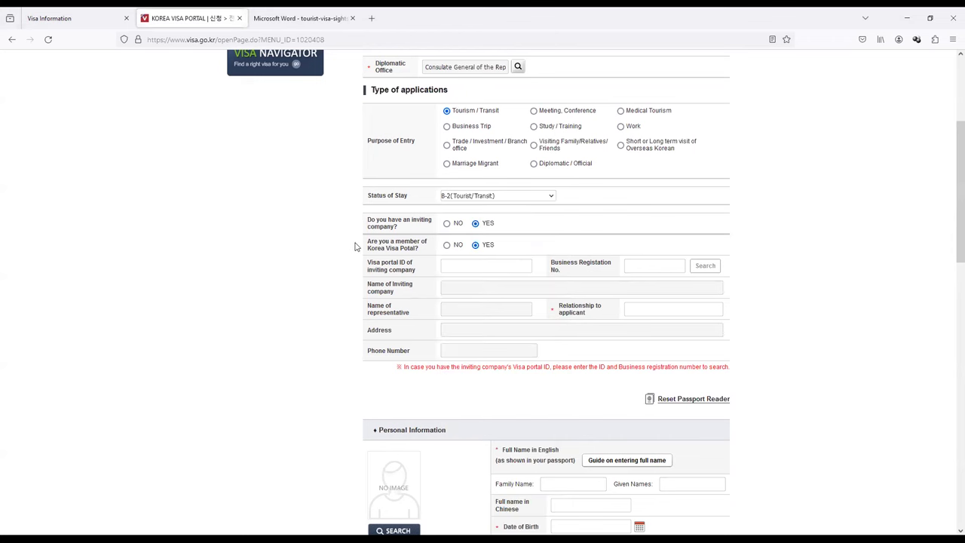
- Answer No for inviting company and move through the family name and Chinese name fields
left_click(446, 226)
scroll(422, 258, "down", 2)
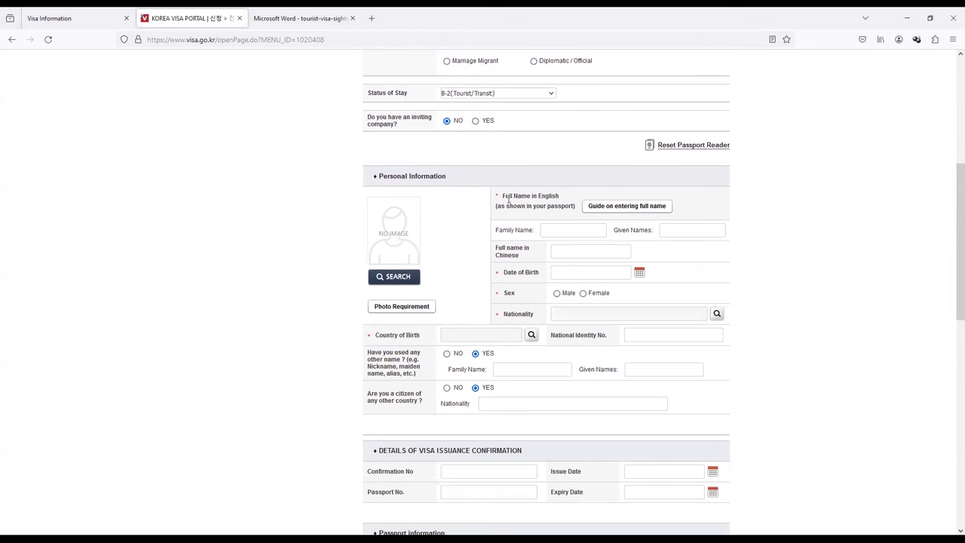
left_click(605, 229)
scroll(569, 260, "down", 1)
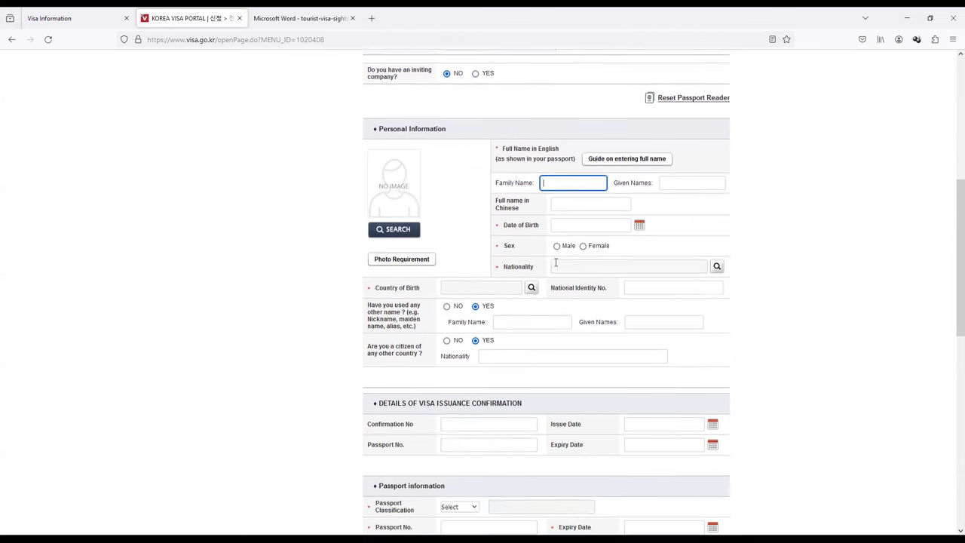
left_click(558, 200)
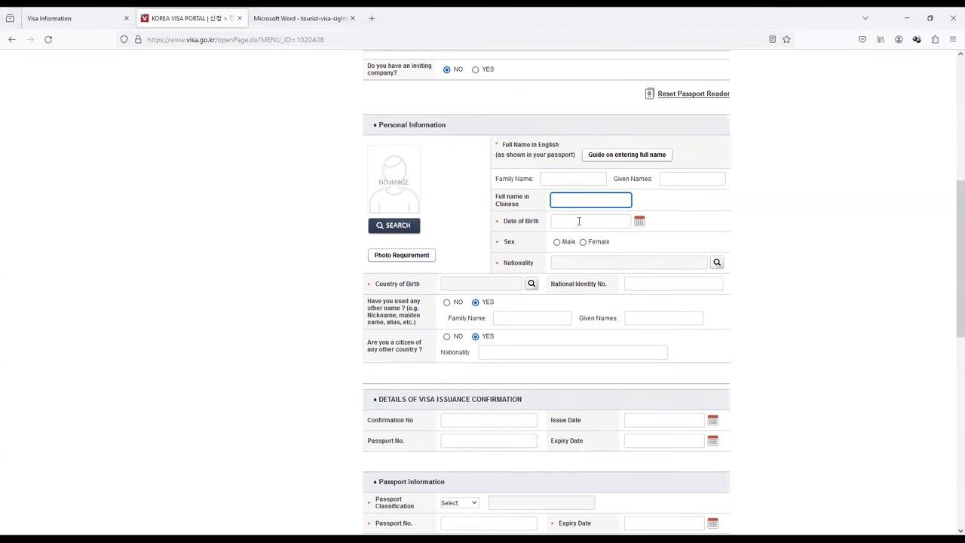
- Scroll down to the passport details and set Passport Classification to Regular
scroll(478, 315, "down", 1)
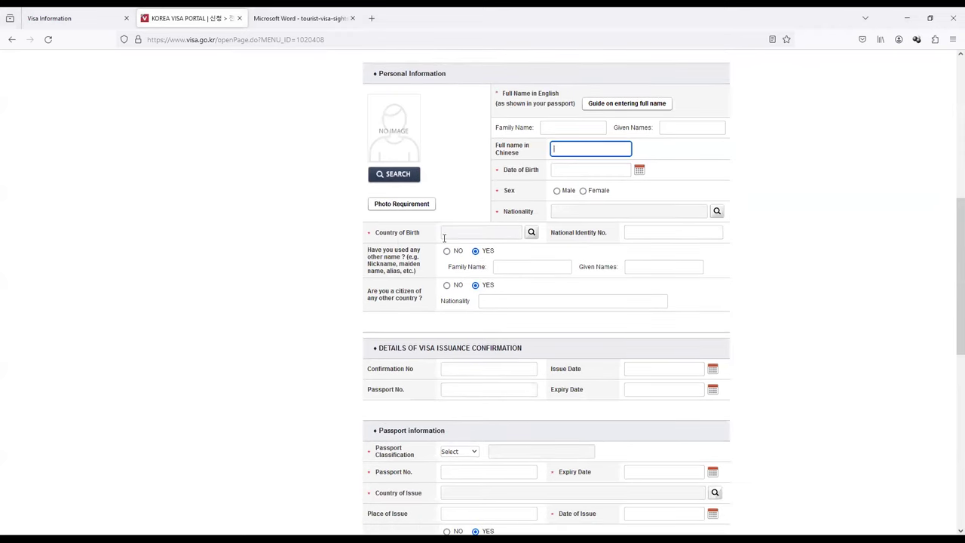
scroll(485, 283, "down", 1)
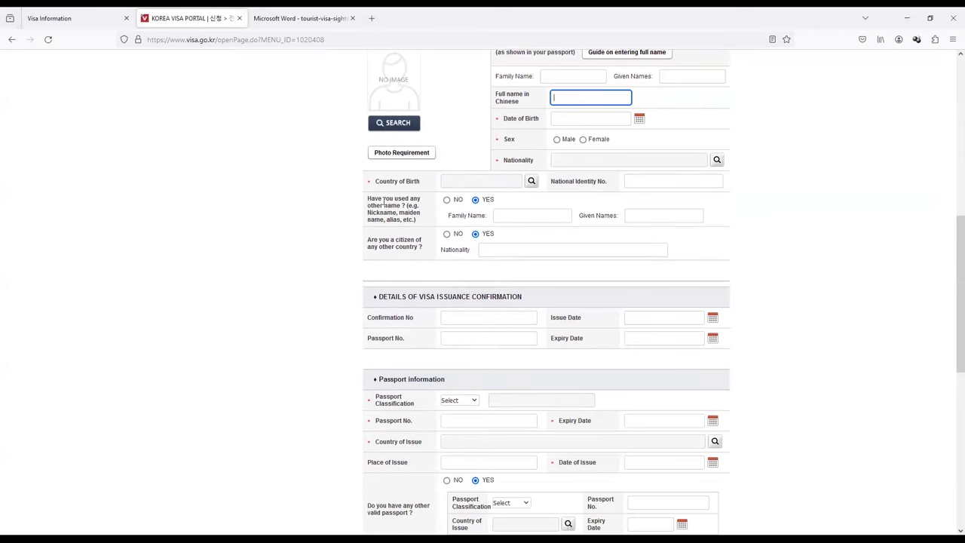
scroll(479, 274, "down", 2)
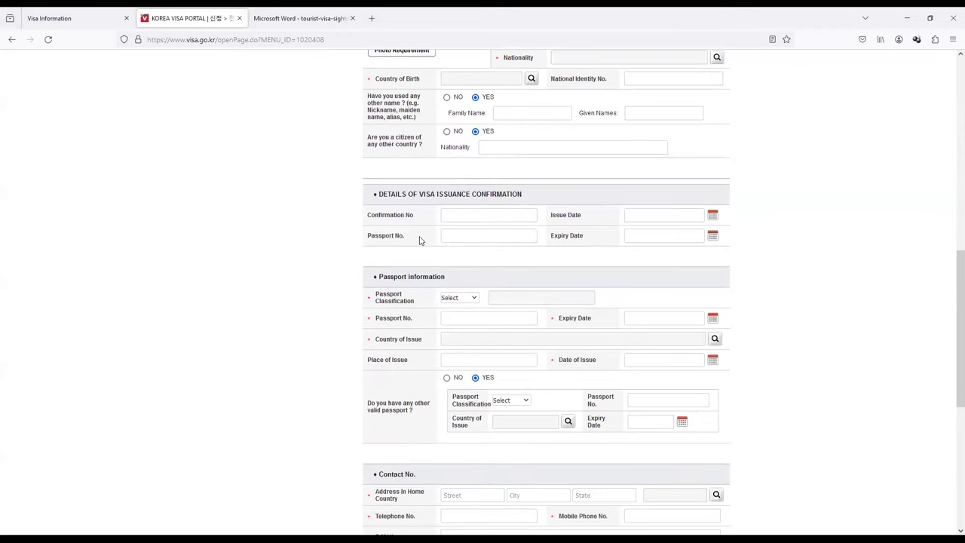
scroll(426, 256, "down", 3)
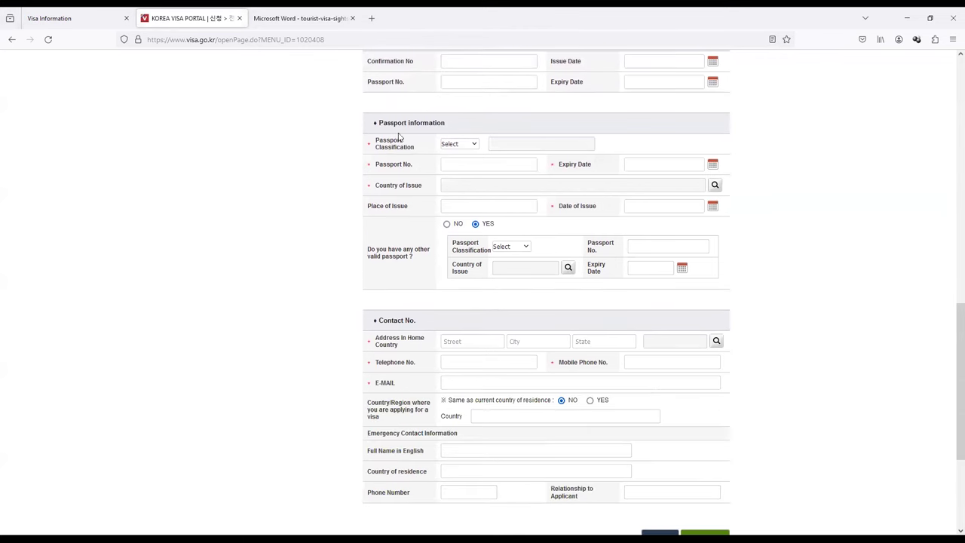
scroll(407, 211, "up", 1)
scroll(407, 213, "up", 3)
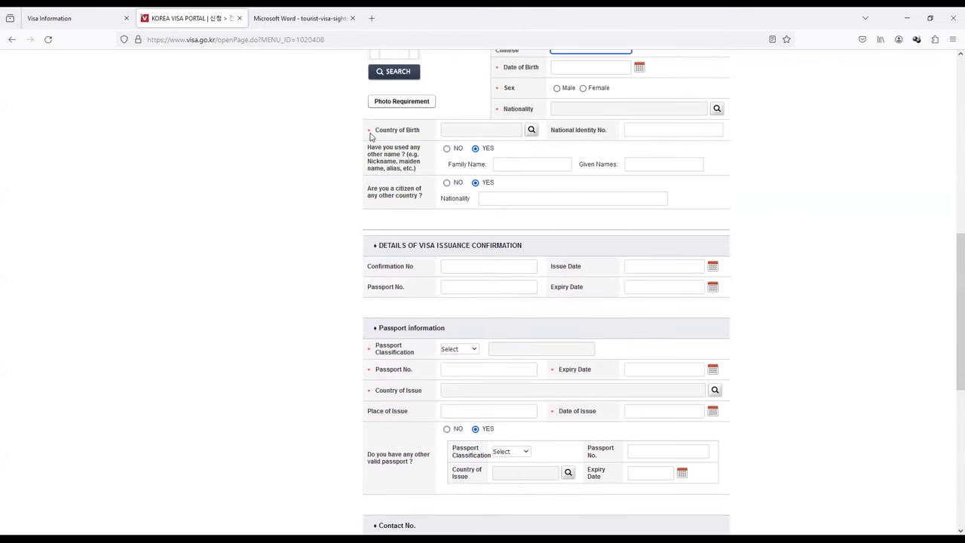
scroll(451, 287, "down", 1)
scroll(451, 287, "down", 1)
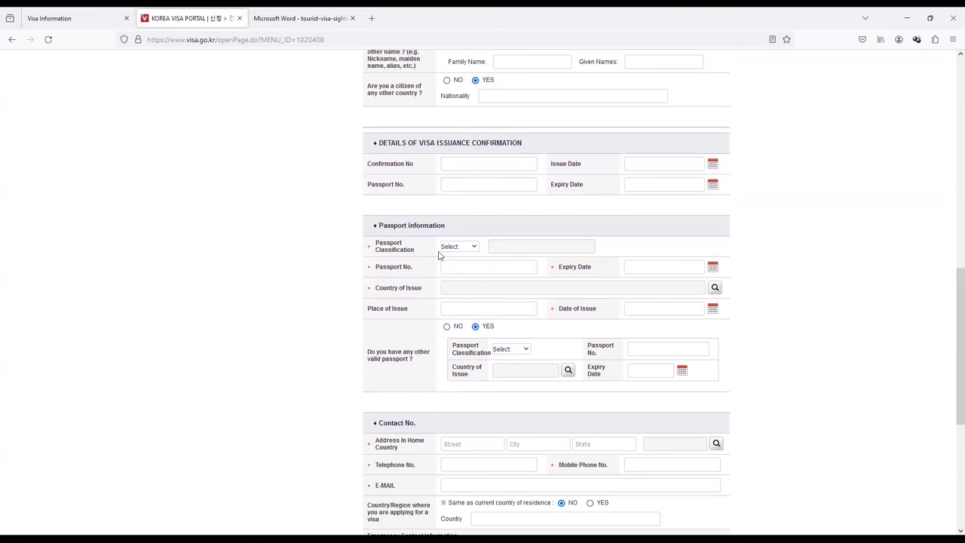
left_click(465, 249)
left_click(467, 264)
left_click(463, 248)
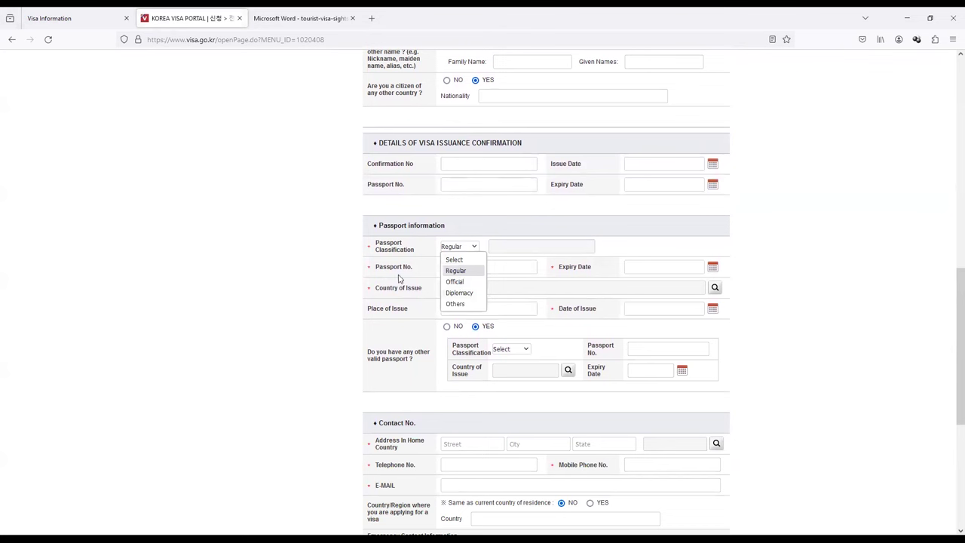
left_click(398, 276)
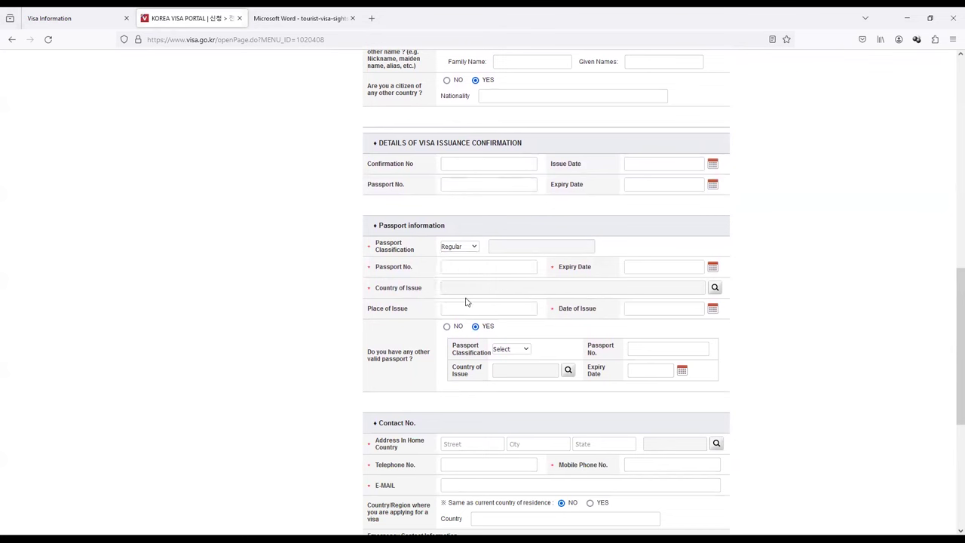
scroll(497, 323, "down", 2)
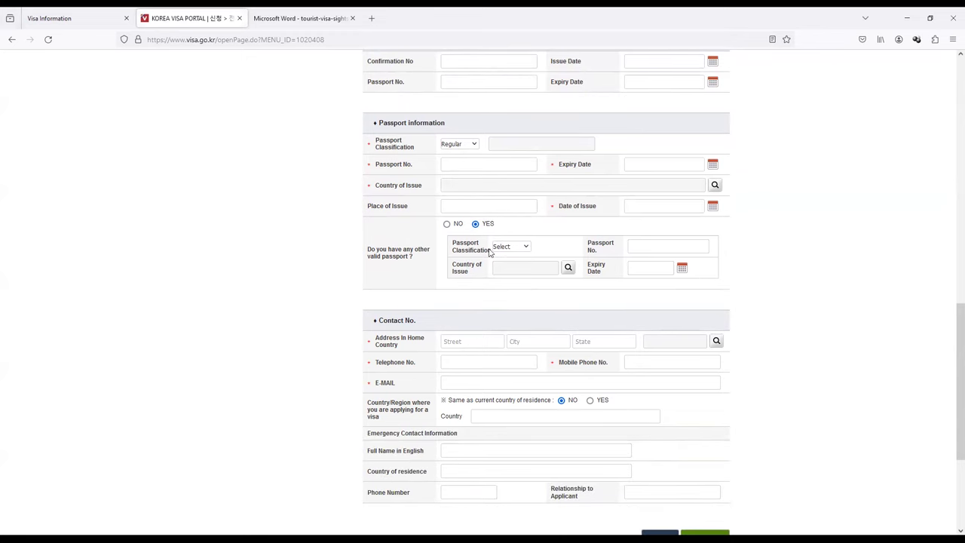
left_click(446, 224)
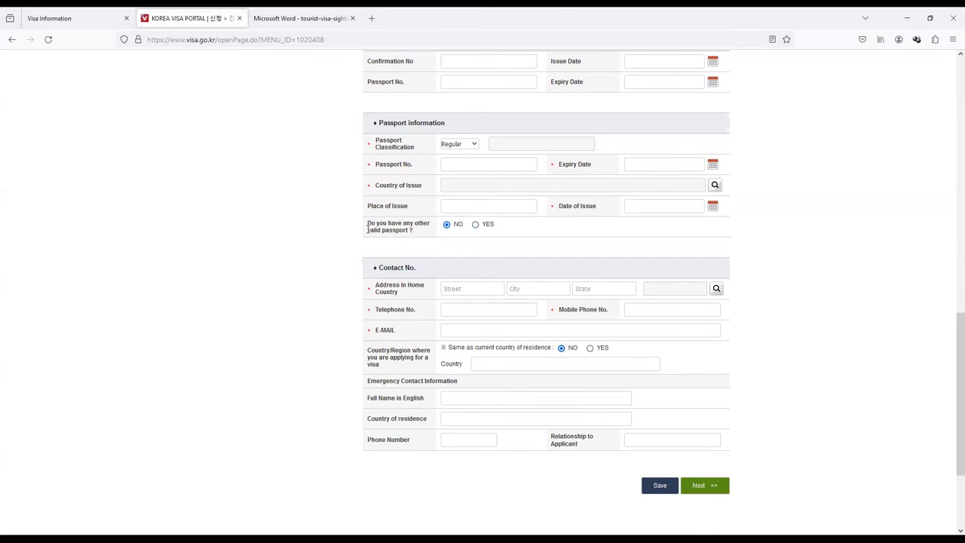
scroll(475, 243, "down", 1)
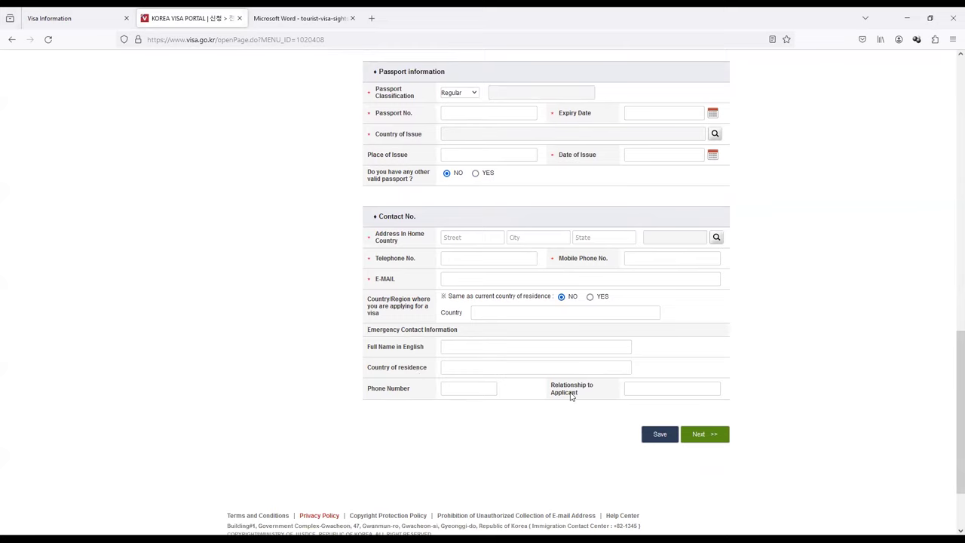
scroll(570, 394, "down", 3)
scroll(624, 398, "up", 15)
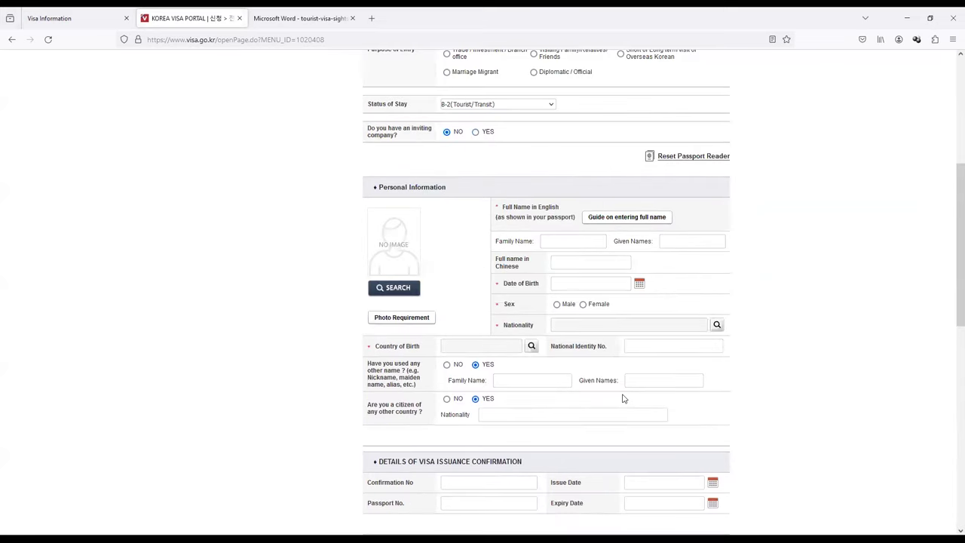
scroll(622, 386, "down", 8)
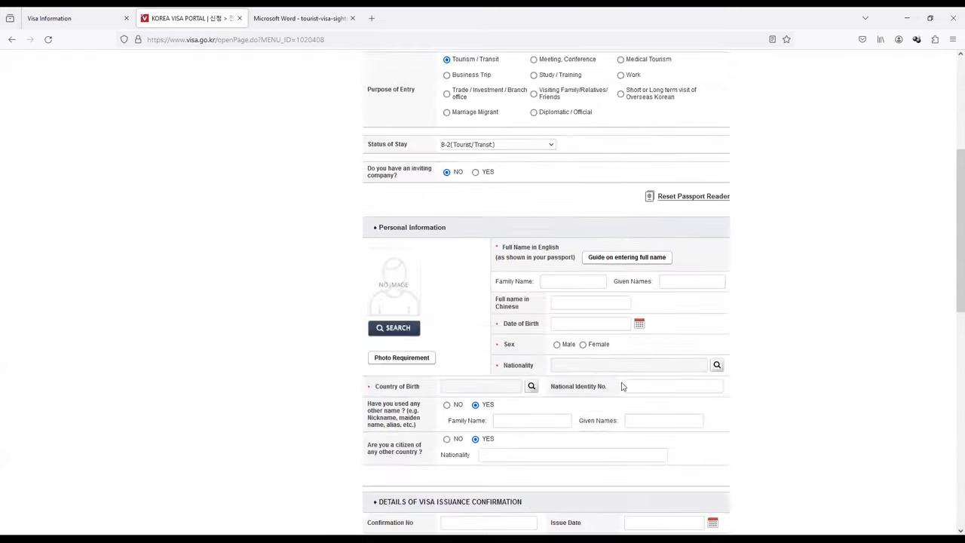
scroll(622, 386, "down", 4)
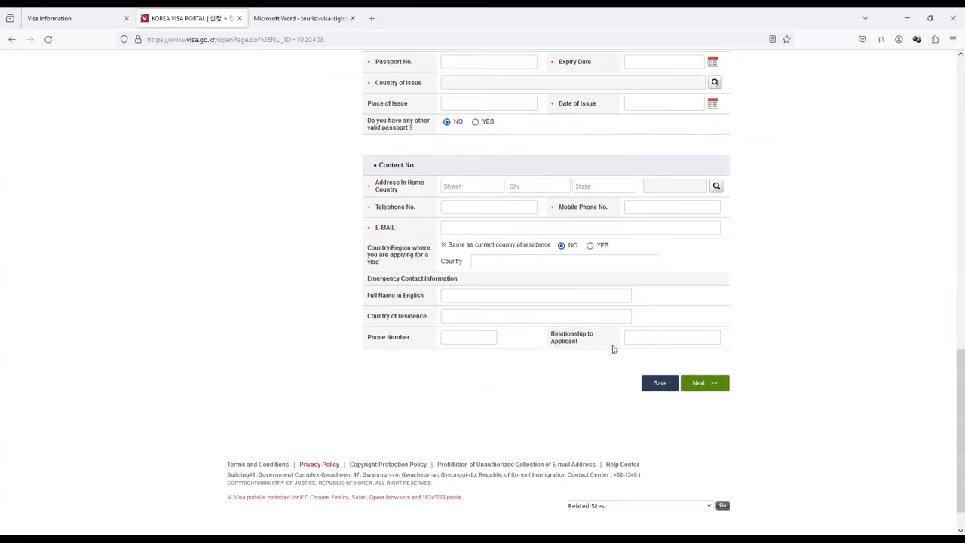
scroll(613, 344, "up", 4)
scroll(612, 344, "up", 6)
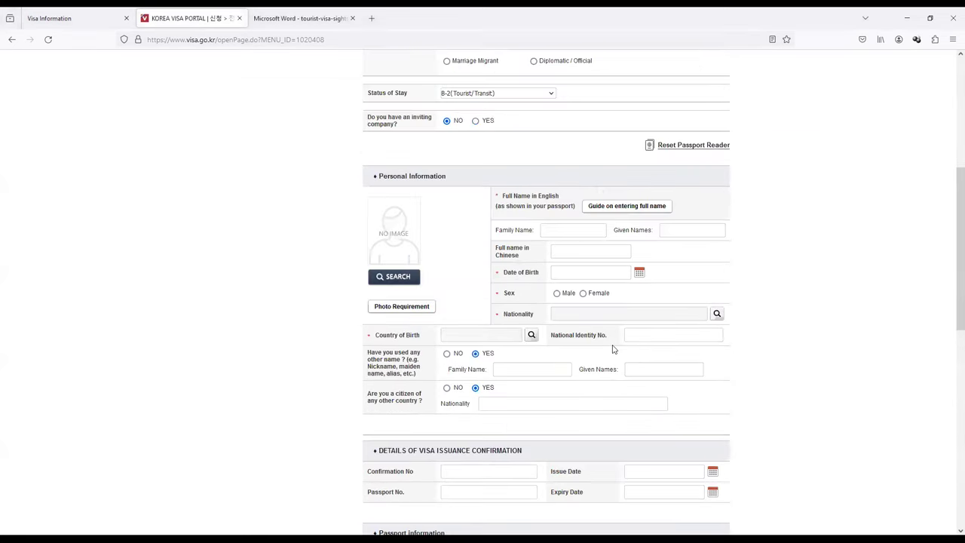
scroll(613, 349, "up", 2)
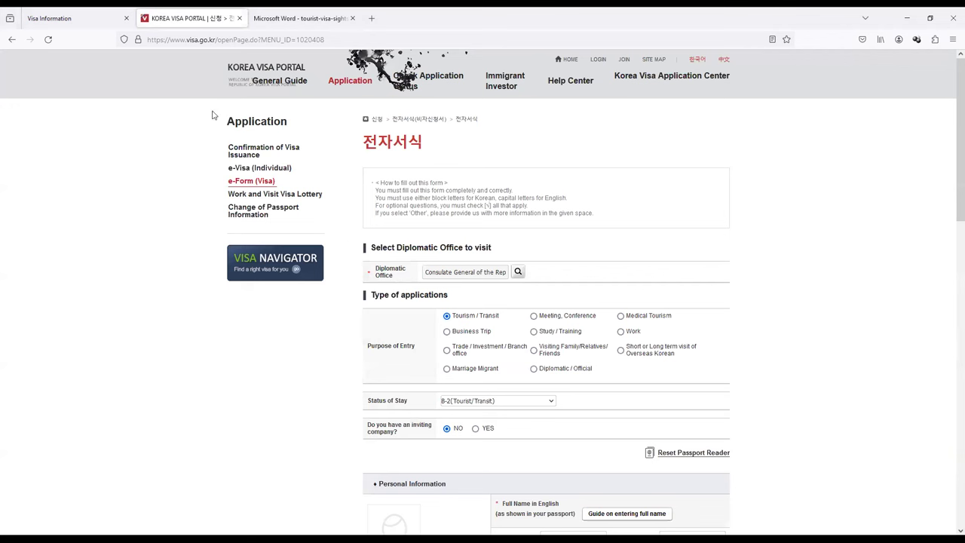
- Return to the VFS Visa Information tab and open the Declaration form PDF
left_click(80, 17)
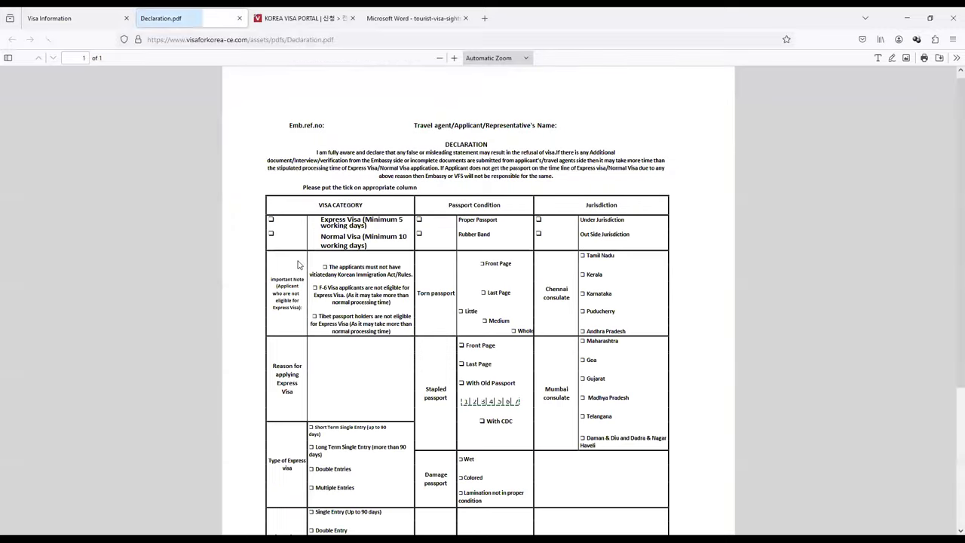
scroll(444, 284, "down", 1)
scroll(446, 283, "up", 2)
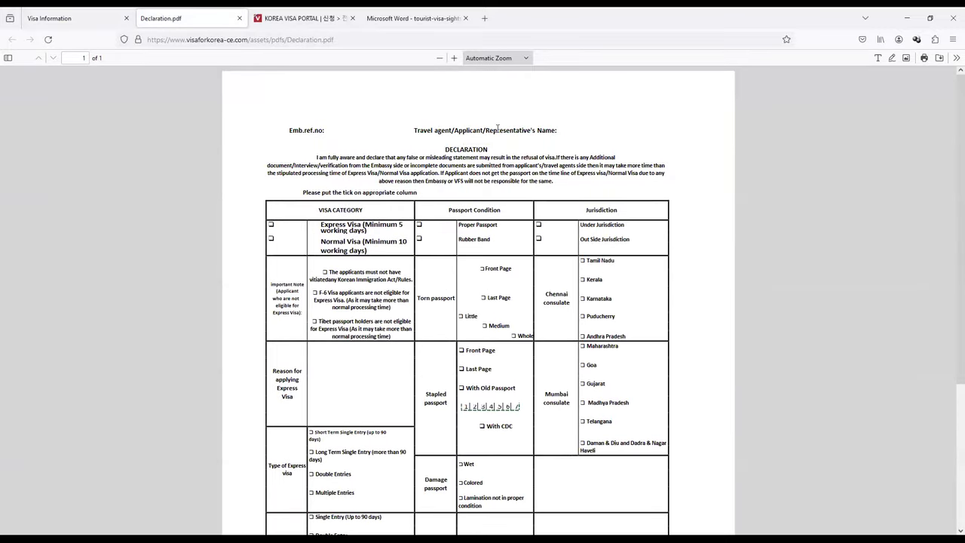
scroll(349, 220, "down", 3)
scroll(349, 249, "down", 3)
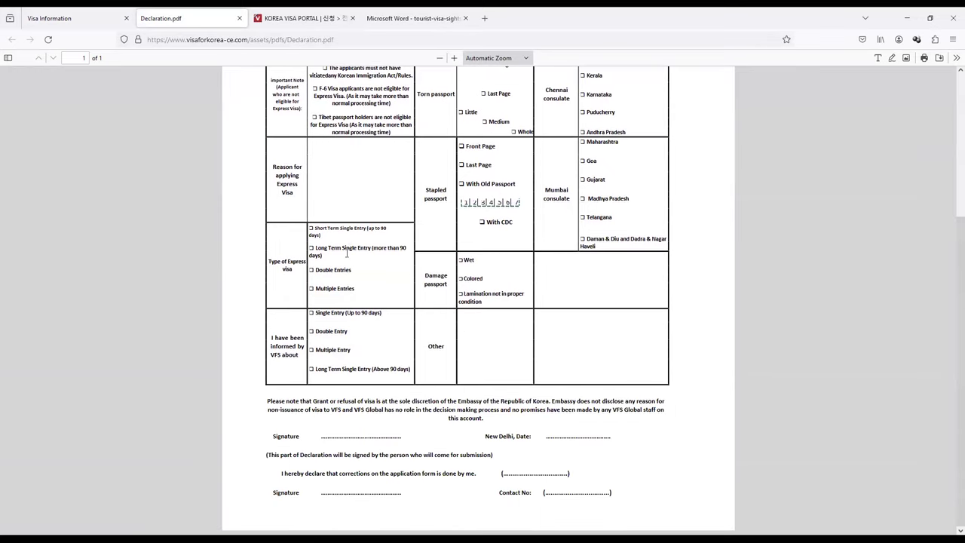
scroll(308, 276, "up", 5)
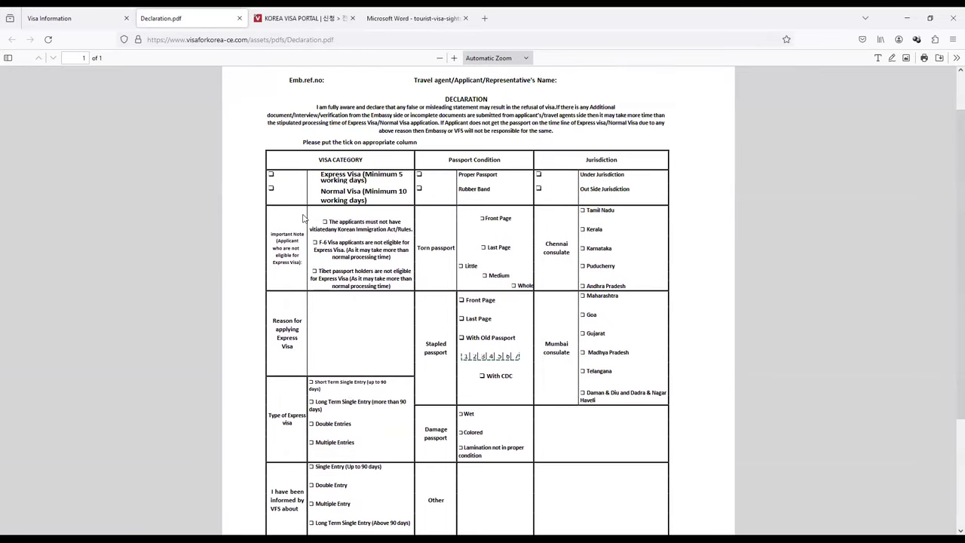
- Mark 'agent', 'Applicant' and 'Representative's' in the header and read through Declaration.pdf
double_click(440, 80)
double_click(468, 80)
double_click(508, 80)
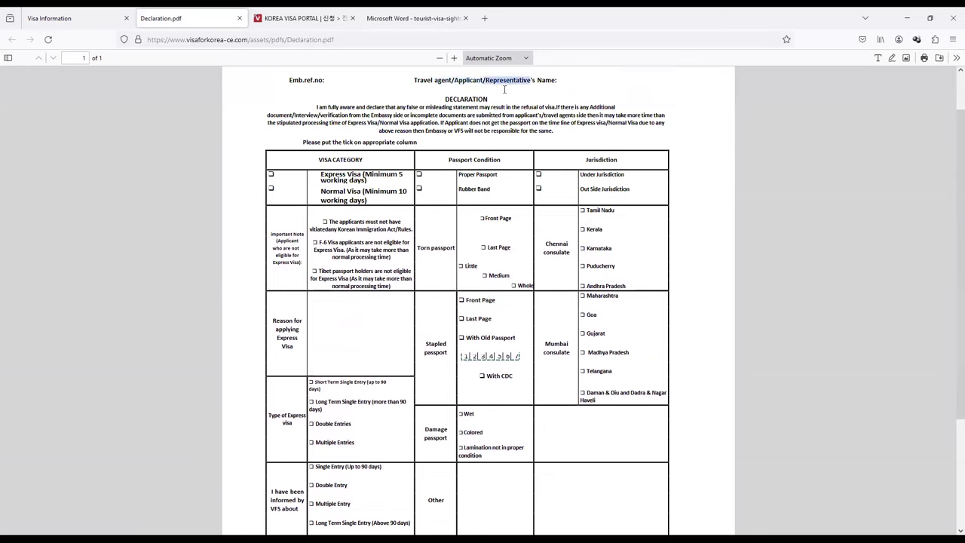
scroll(284, 226, "down", 3)
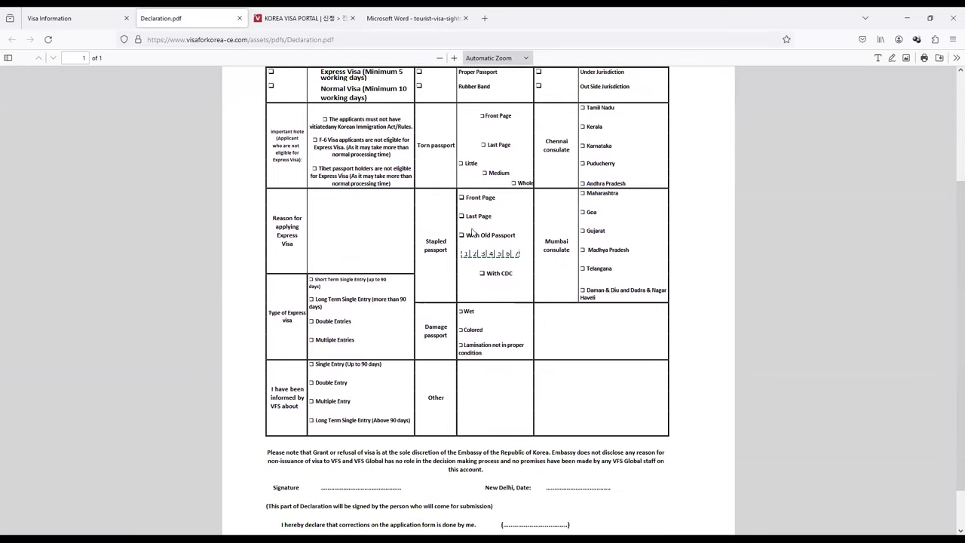
scroll(375, 266, "down", 2)
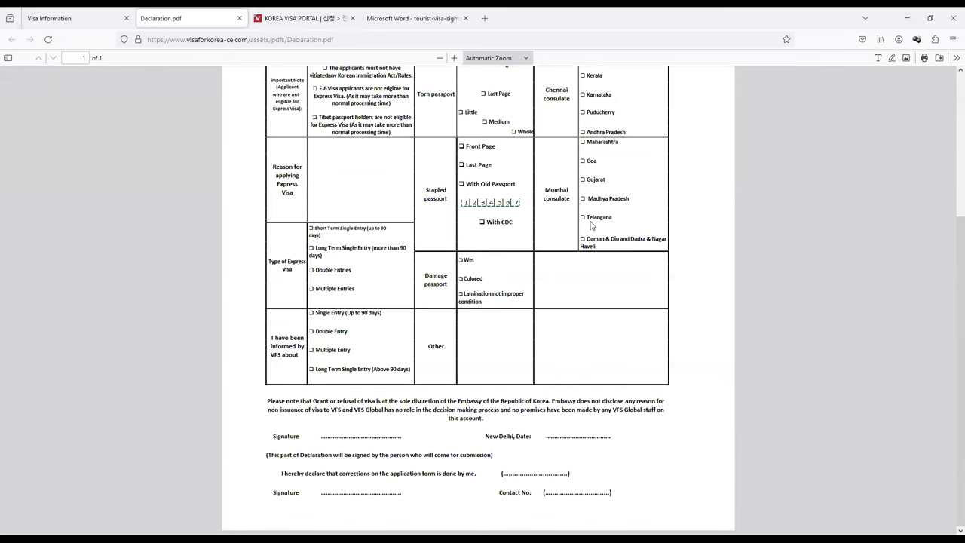
scroll(591, 215, "up", 3)
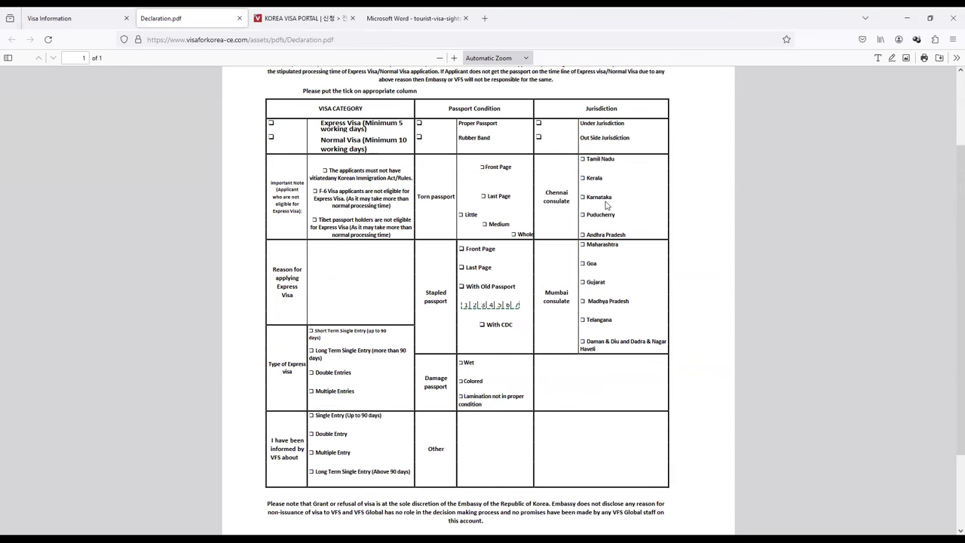
scroll(439, 263, "down", 3)
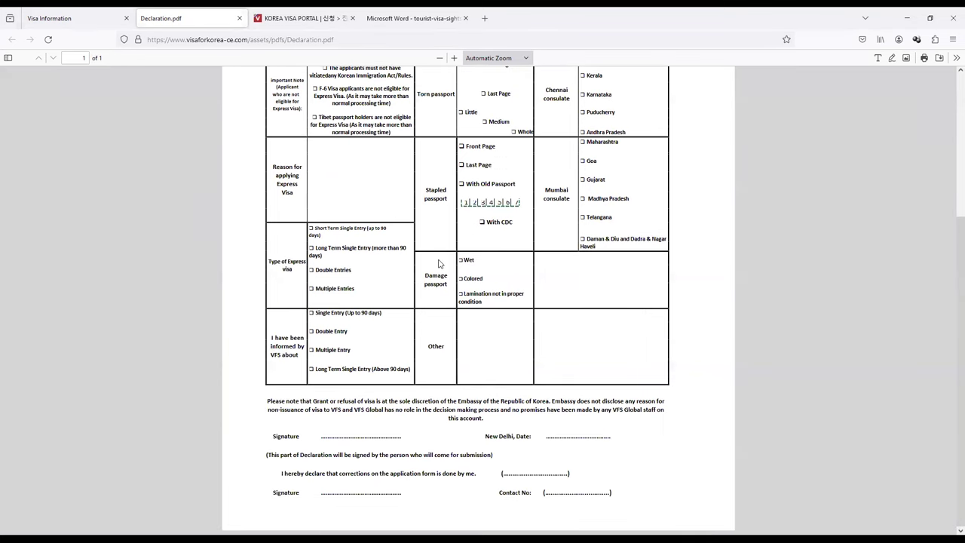
left_click(305, 20)
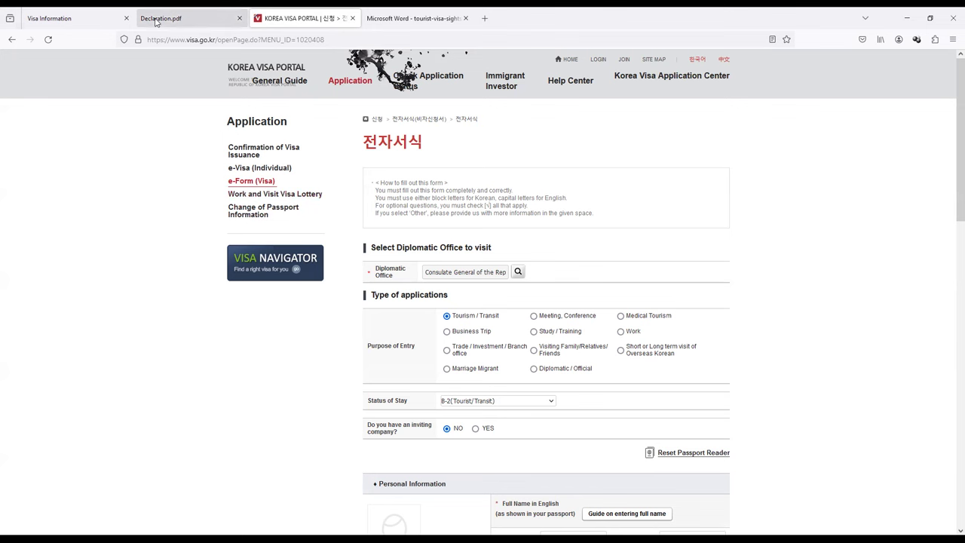
- Switch to the VFS Visa Information tab showing the Temporary Visit download forms
left_click(75, 18)
- Google 'download south korea visa' and open the first KOREA VISA PORTAL result
left_click(195, 39)
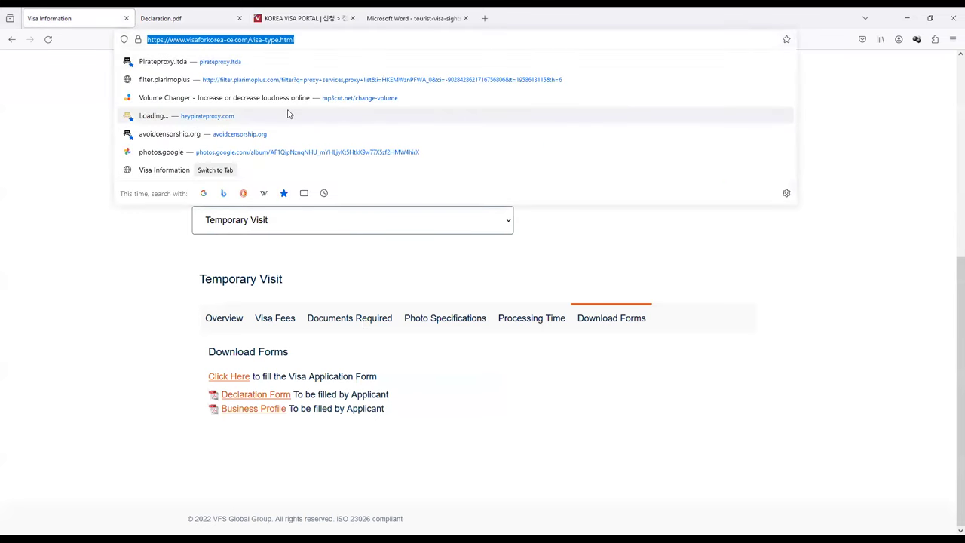
type("donwload")
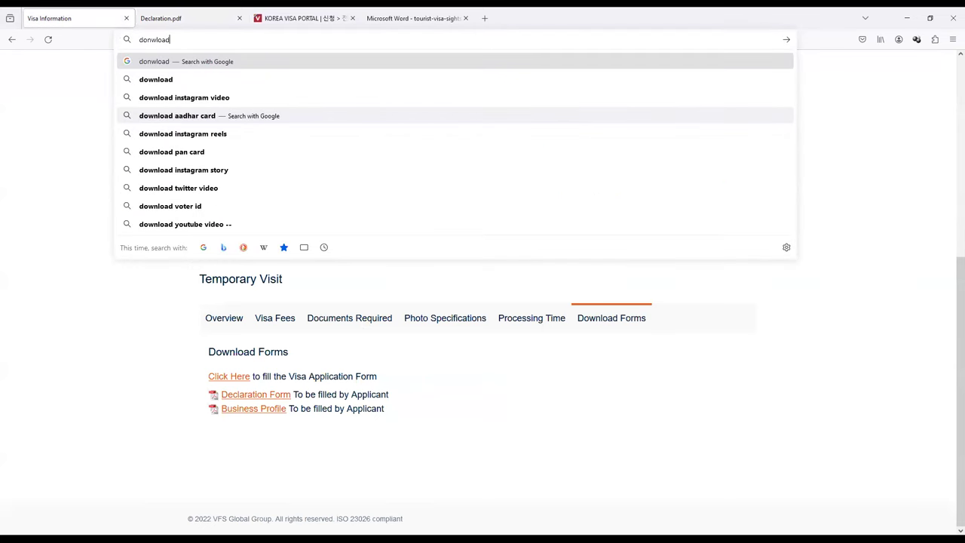
left_click(181, 84)
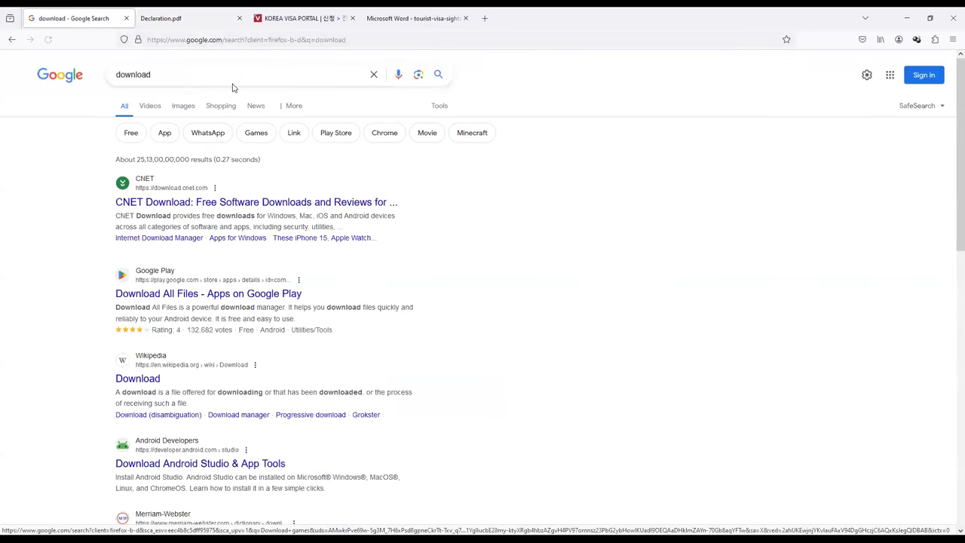
left_click(233, 80)
type("south korea ")
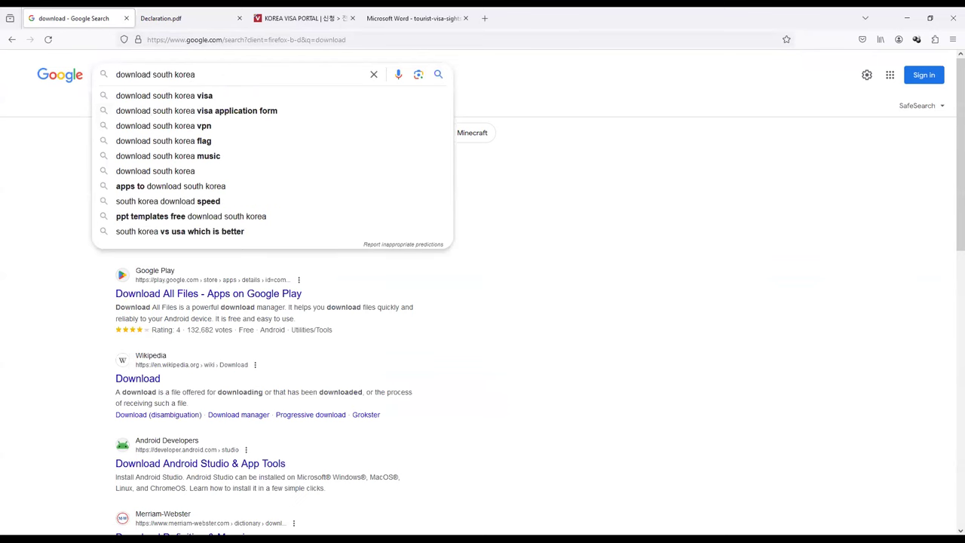
type("visa")
key("Return")
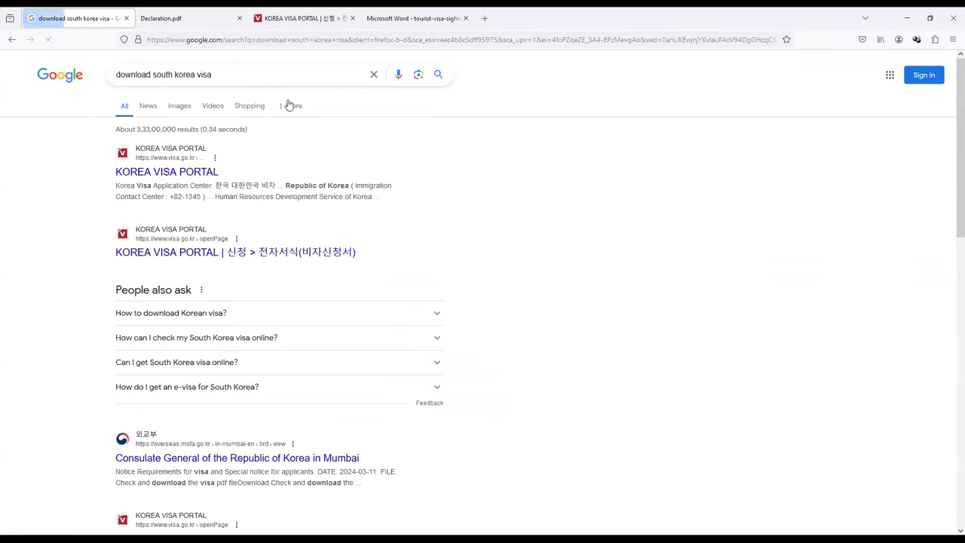
left_click(209, 171)
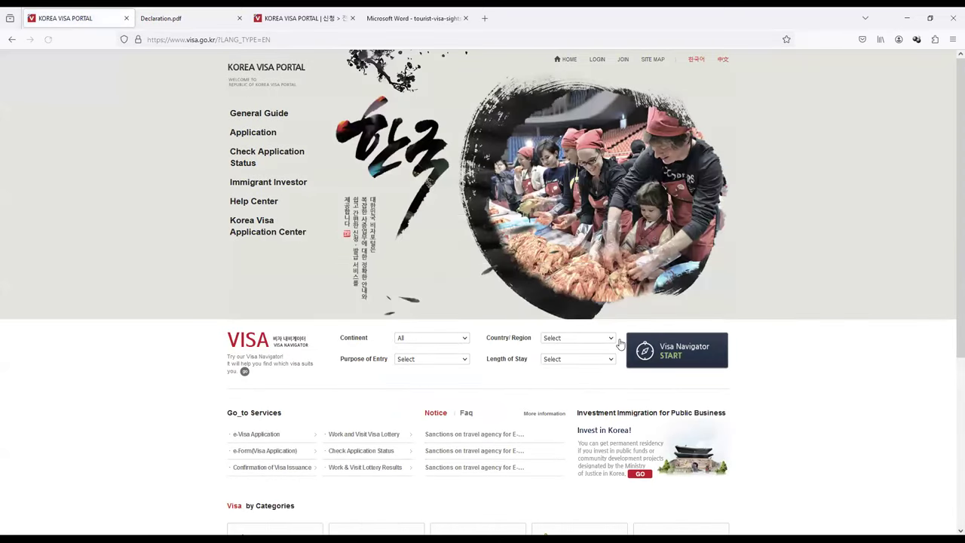
- Open Check Application Status & Print under the left-menu Check Application Status entry
scroll(359, 303, "down", 5)
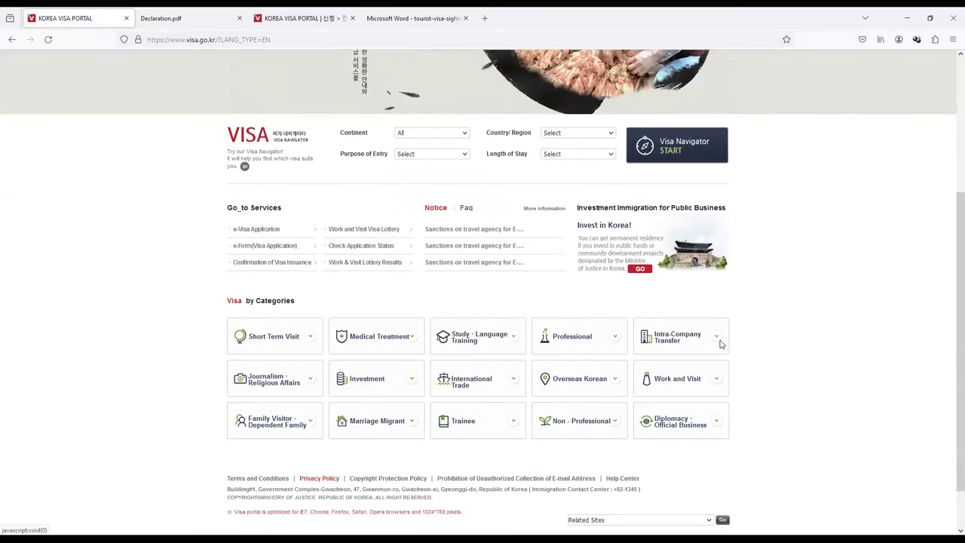
scroll(490, 312, "up", 3)
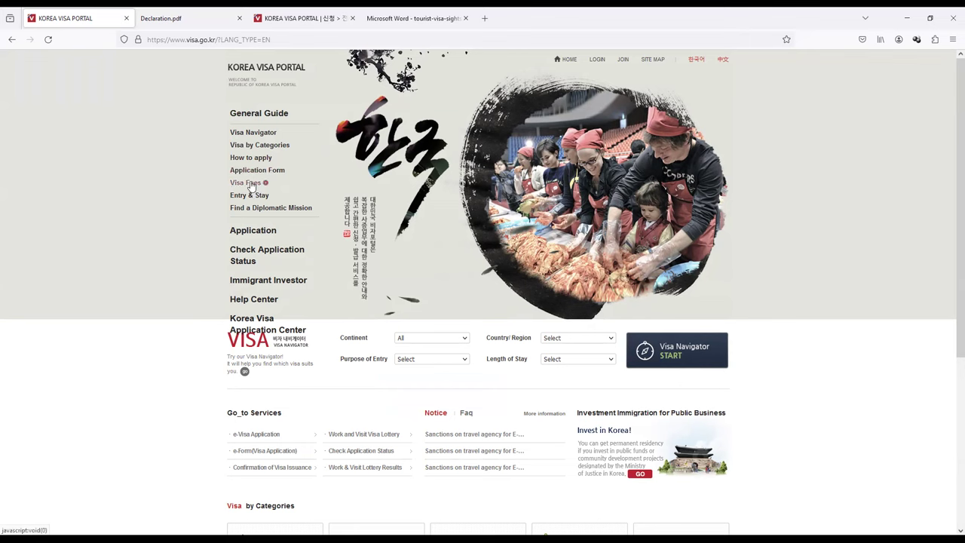
scroll(497, 345, "down", 2)
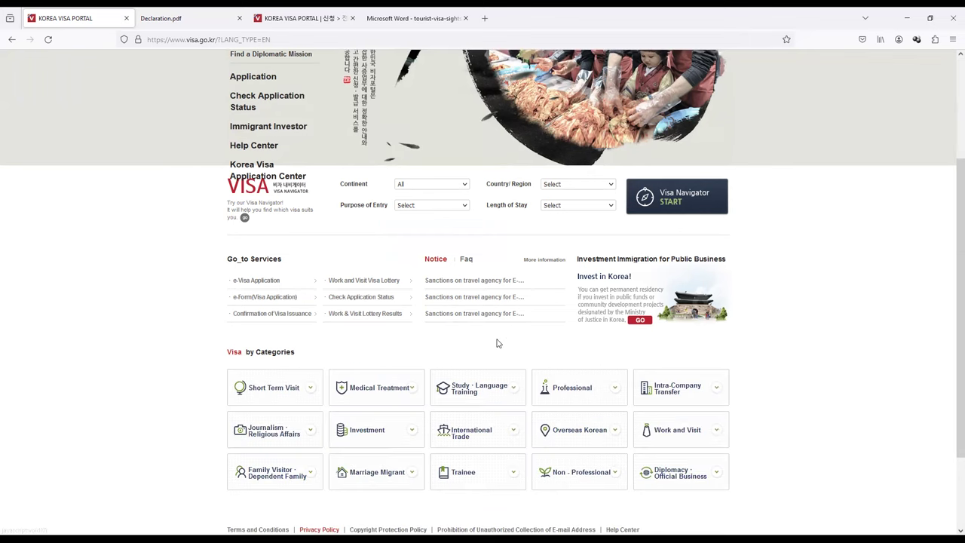
scroll(295, 54, "up", 2)
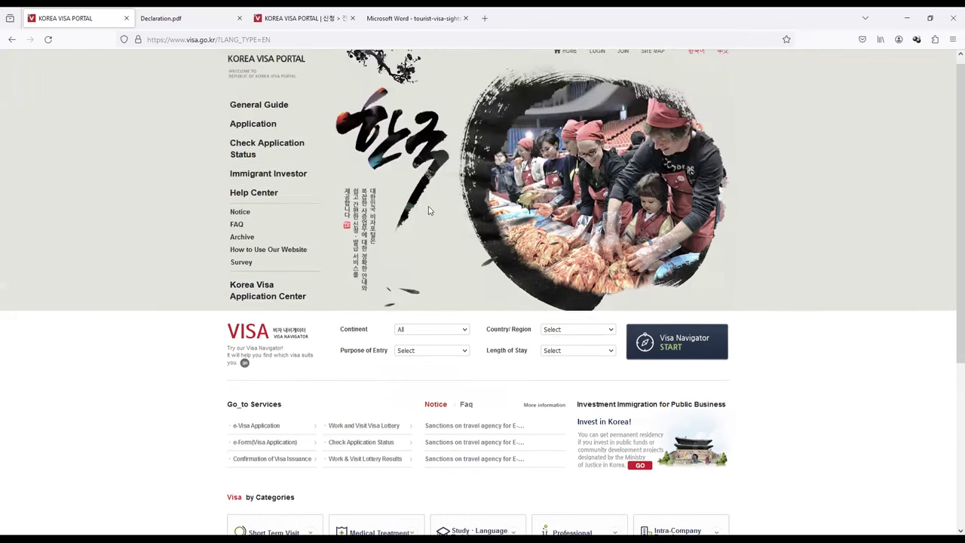
mouse_move(284, 156)
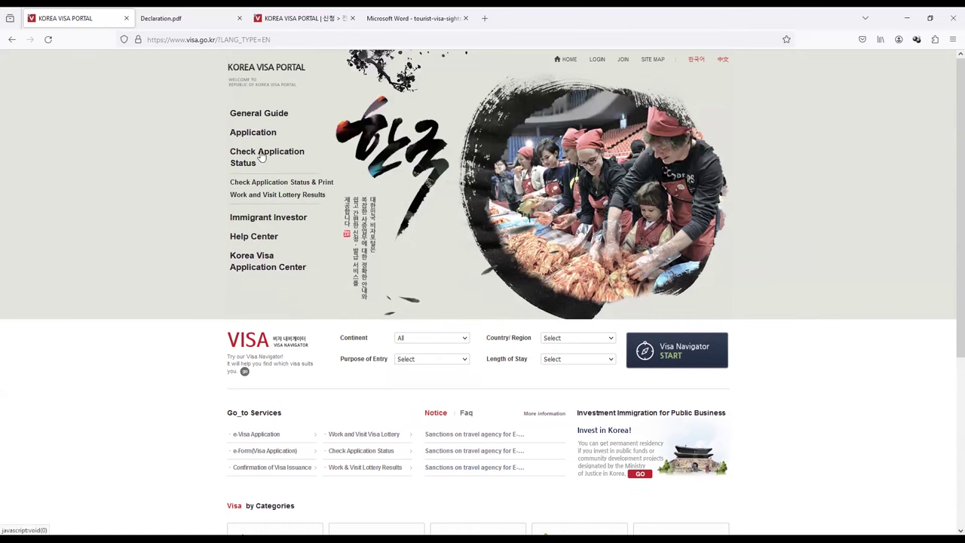
left_click(248, 183)
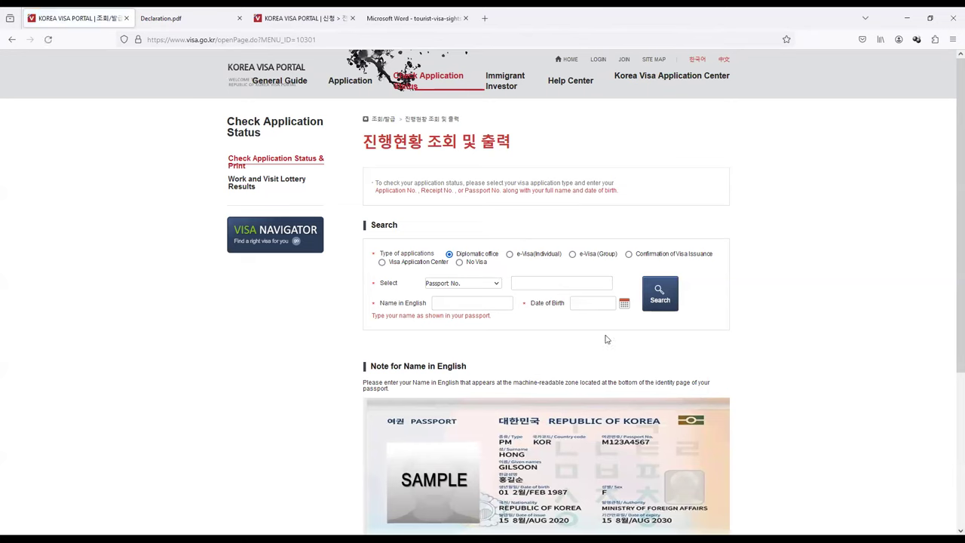
scroll(536, 369, "down", 3)
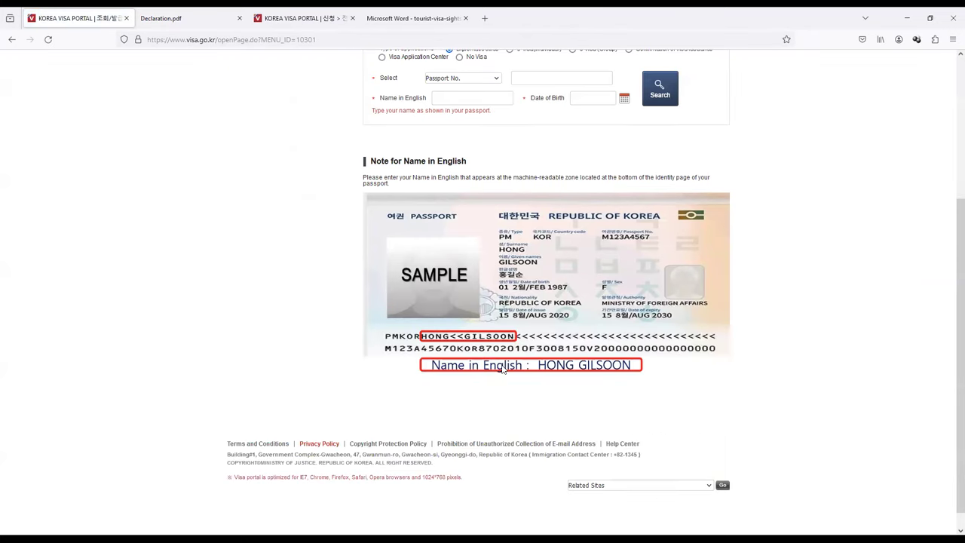
scroll(503, 369, "up", 3)
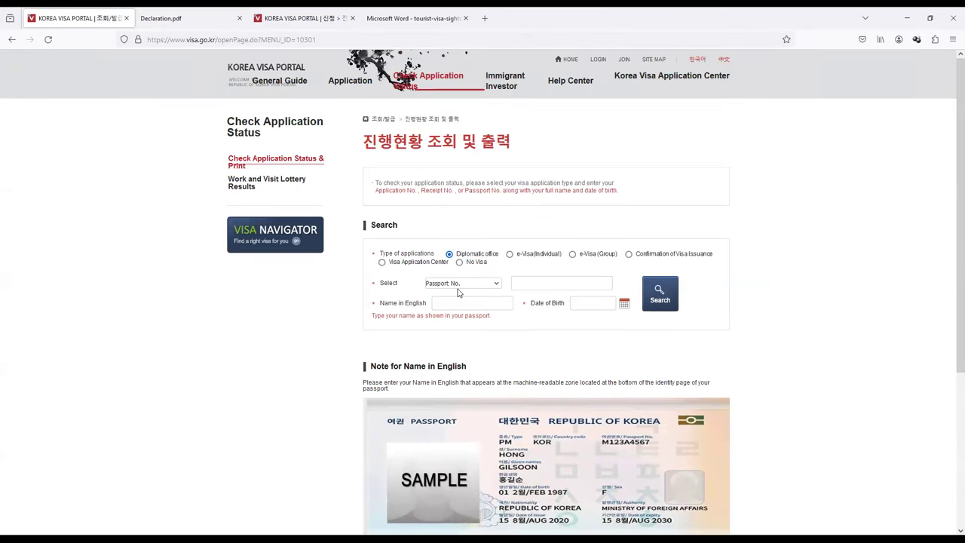